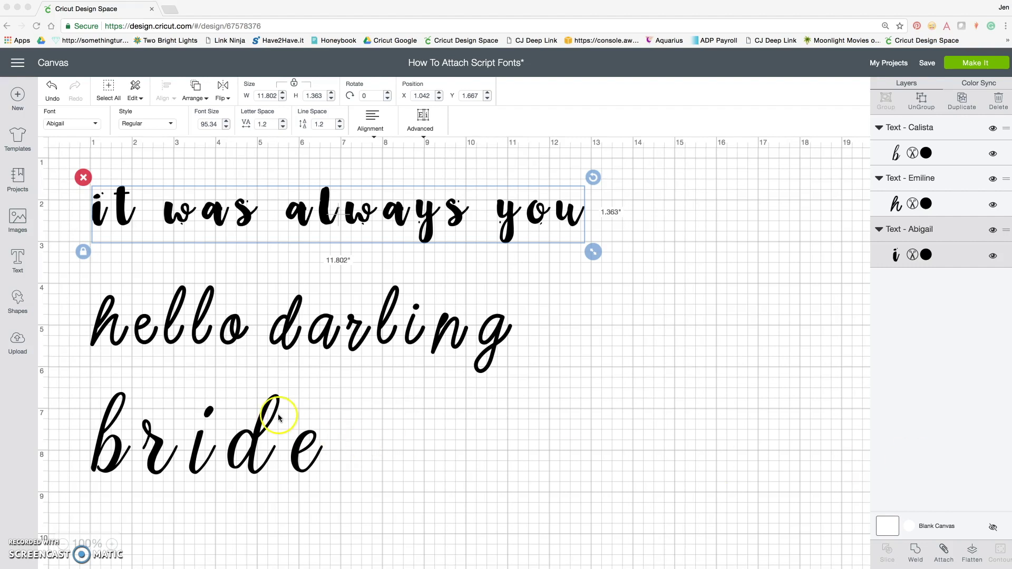
Select the 'it was always you' text line on the canvas.
left_click(240, 229)
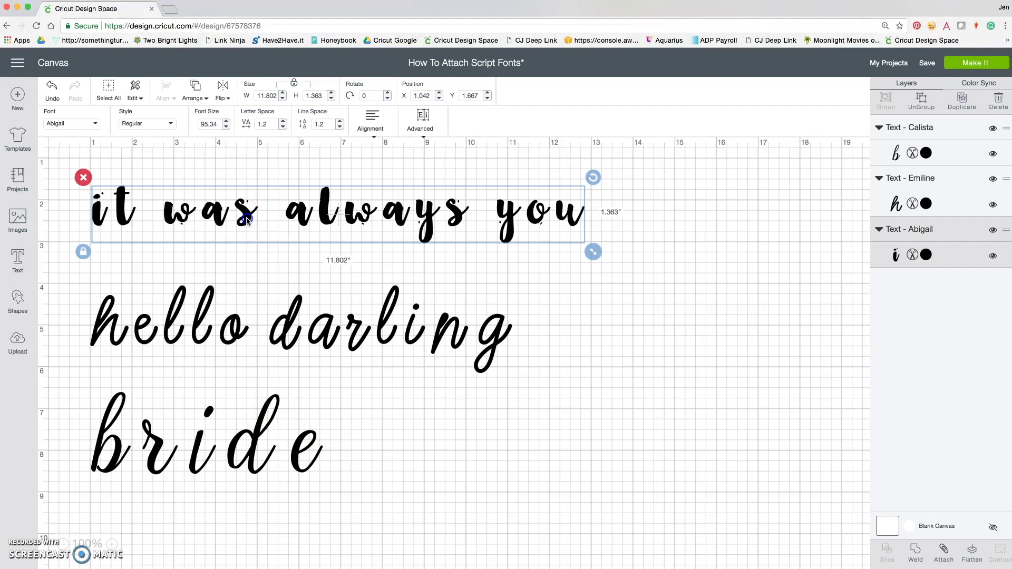
left_click(226, 325)
left_click(230, 446)
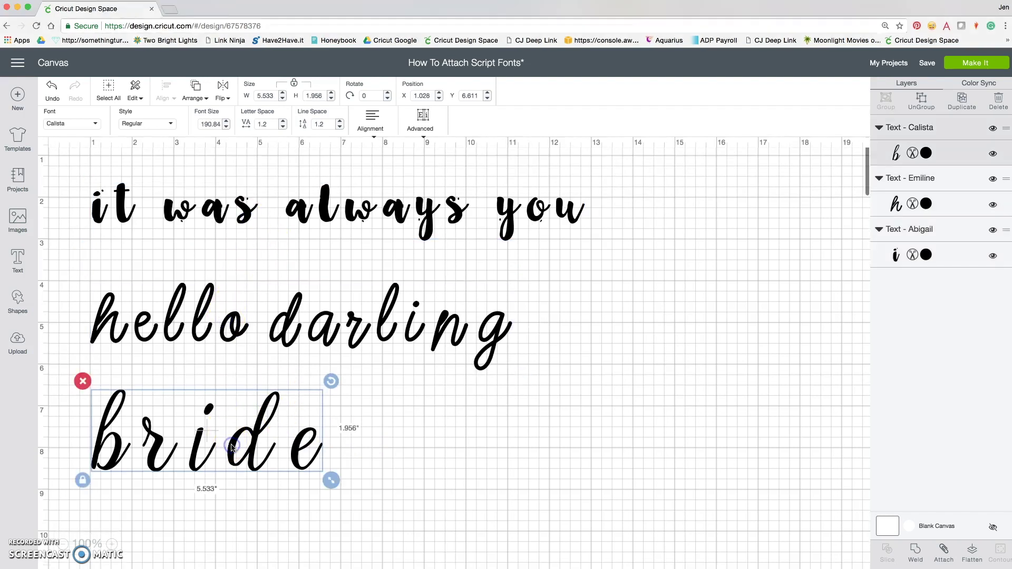
left_click(226, 216)
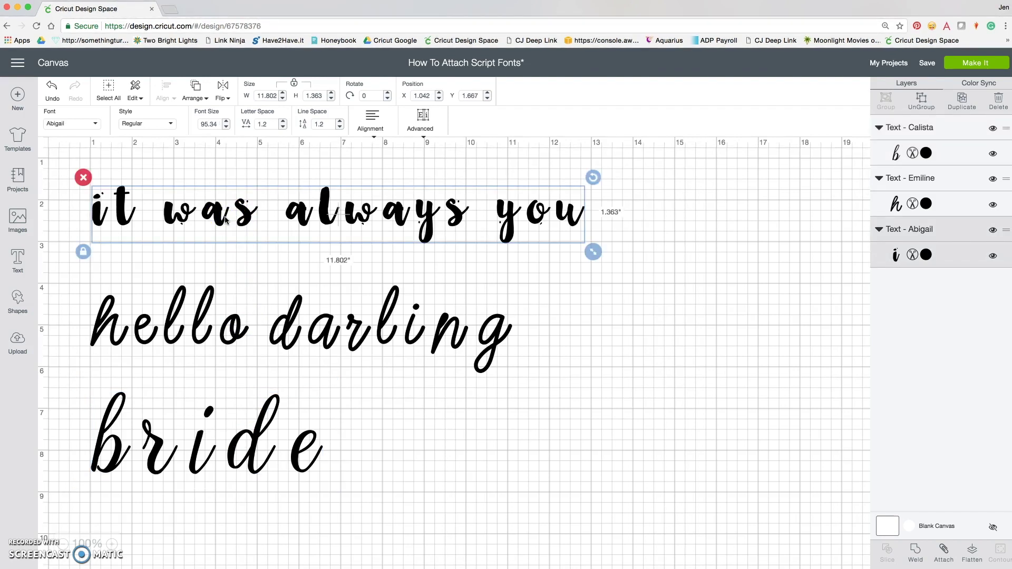
left_click(224, 221)
left_click(113, 211)
left_click(559, 230)
left_click(503, 246)
left_click(246, 216)
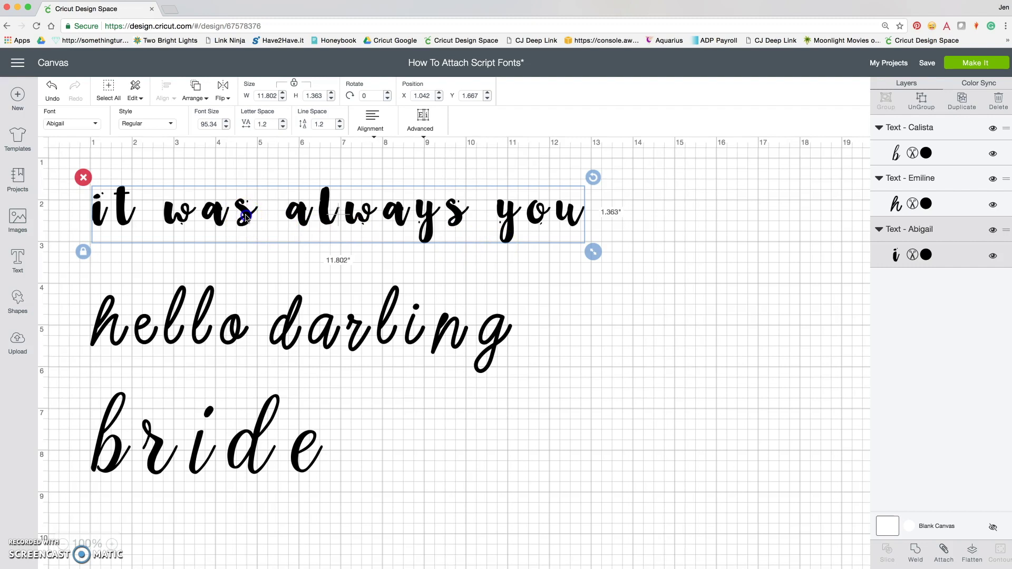
Lower the line's letter spacing to -0.7, making it 8.859" wide.
left_click(284, 128)
left_click(284, 127)
left_click(284, 127)
left_click(284, 128)
left_click(284, 128)
left_click(284, 128)
left_click(284, 128)
left_click(284, 128)
left_click(284, 128)
left_click(285, 127)
left_click(284, 127)
left_click(284, 127)
left_click(284, 128)
left_click(284, 127)
left_click(284, 127)
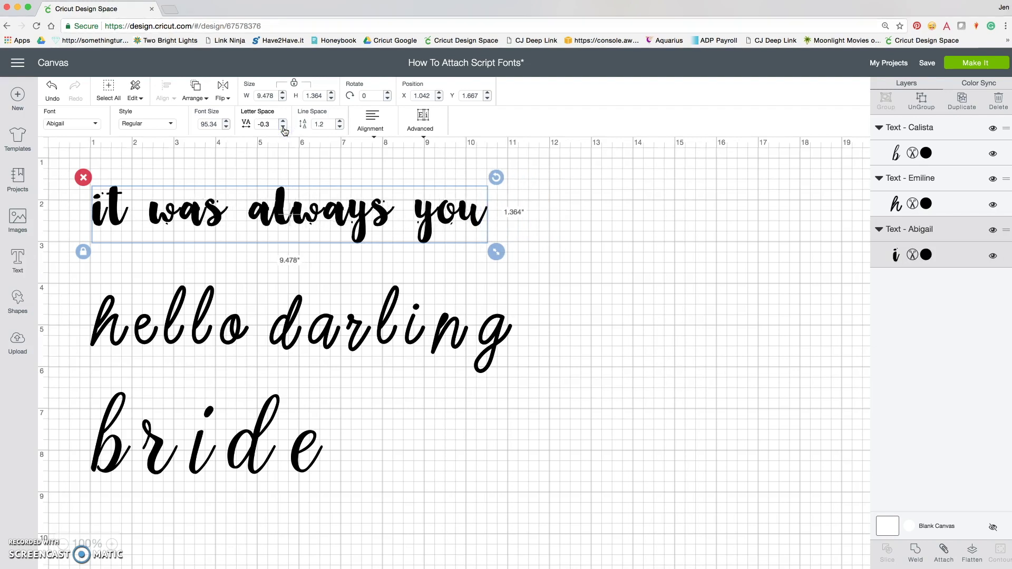
left_click(284, 127)
left_click(284, 127)
left_click(284, 127)
left_click(284, 128)
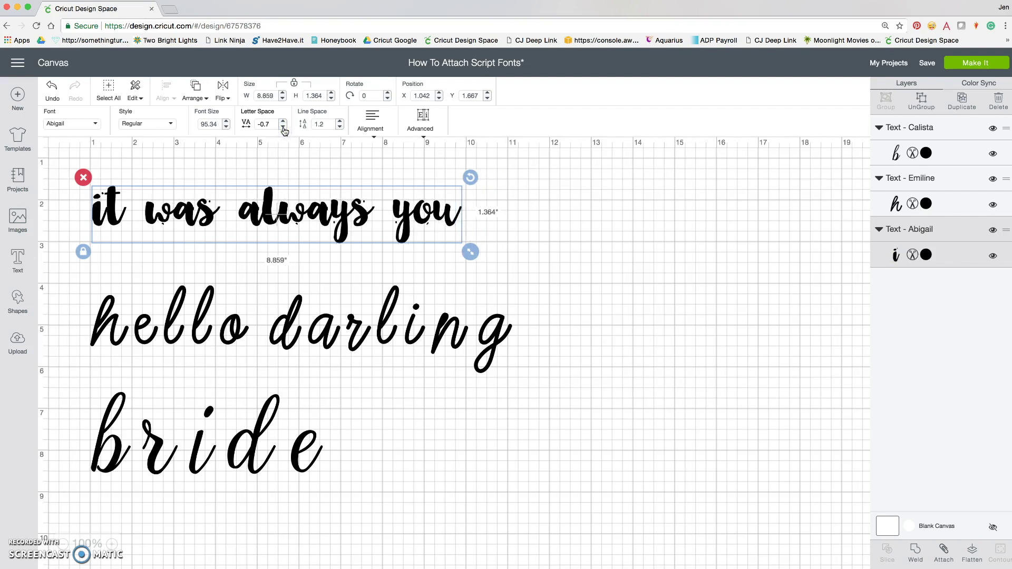
left_click(192, 197)
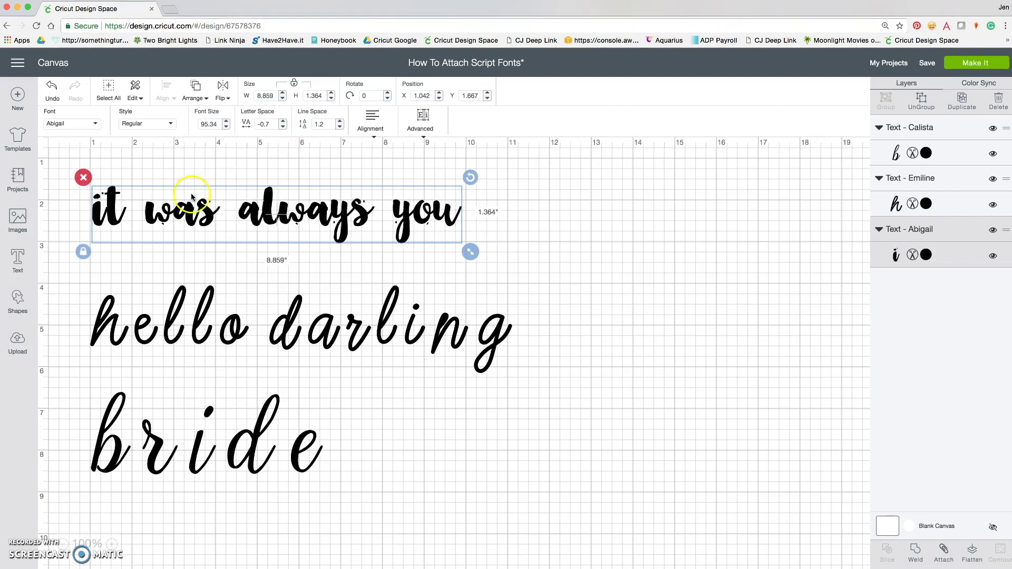
left_click(362, 223)
Weld 'it was always you', resize it to about 8.8" wide and move it up.
left_click(329, 224)
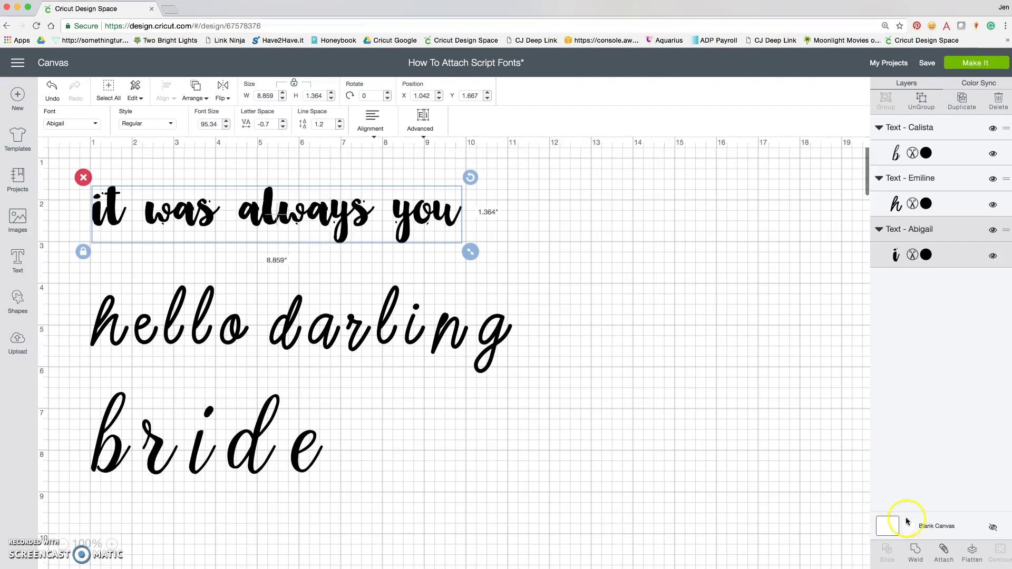
left_click(922, 554)
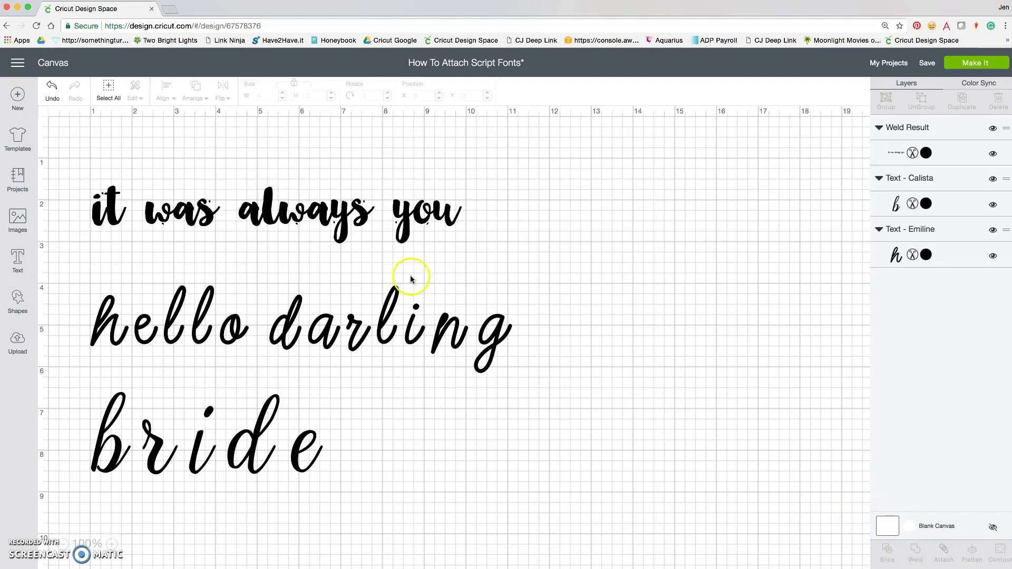
left_click(365, 240)
left_click_drag(470, 251, 824, 461)
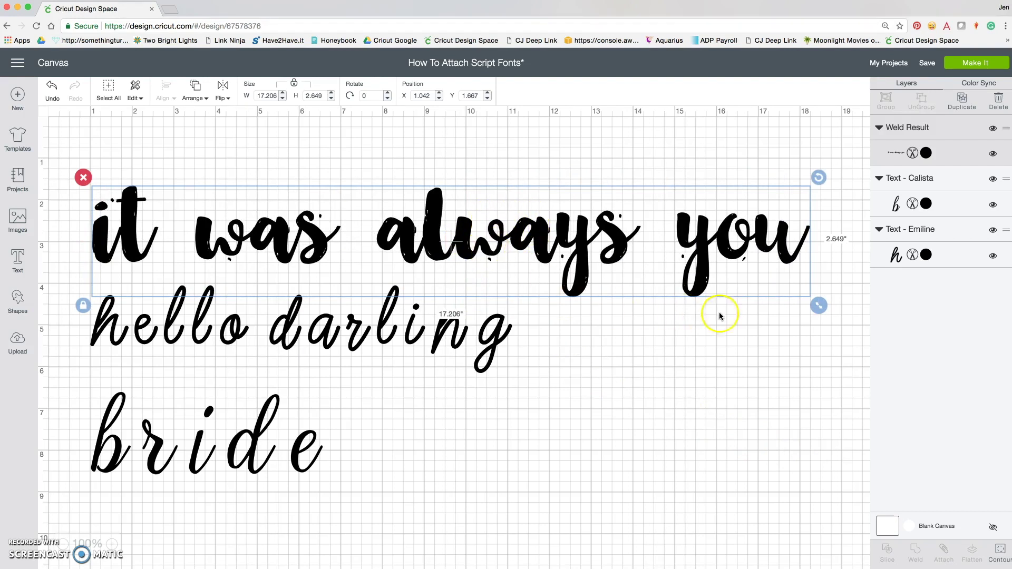
left_click_drag(818, 312, 468, 253)
left_click_drag(322, 210, 323, 193)
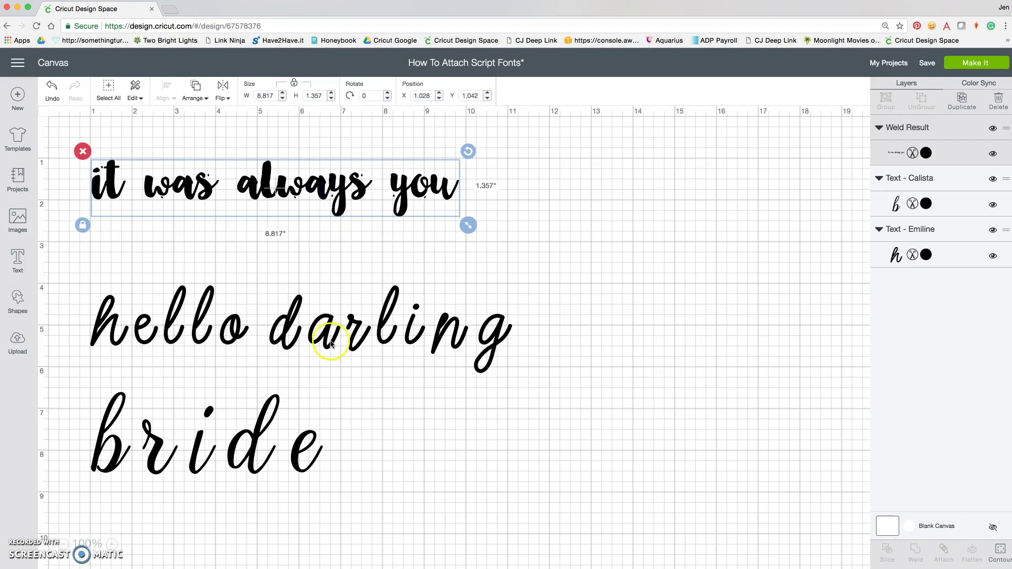
Move 'hello darling' higher and ungroup it into individual Emiline letters.
left_click_drag(330, 340, 321, 307)
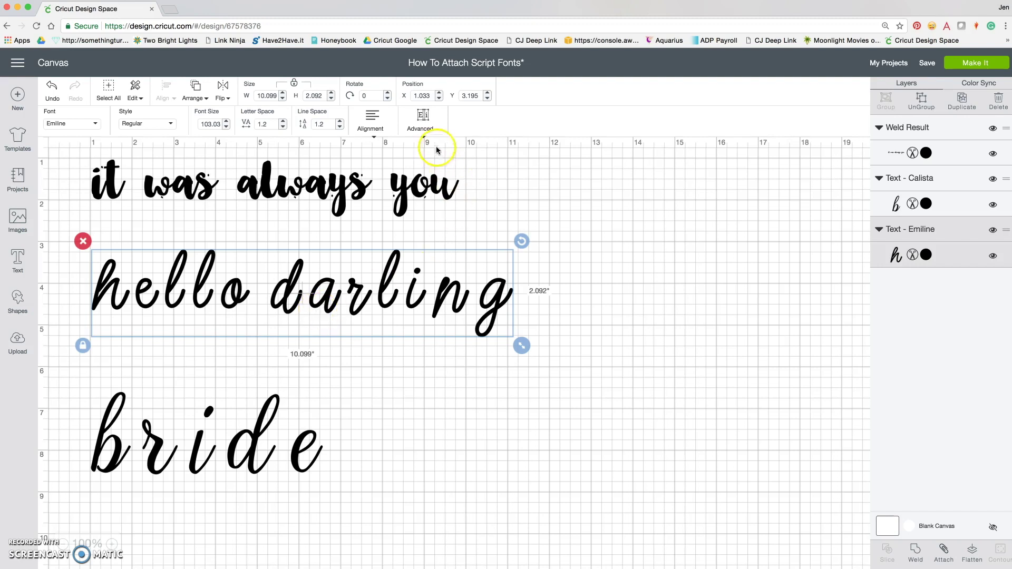
left_click(424, 127)
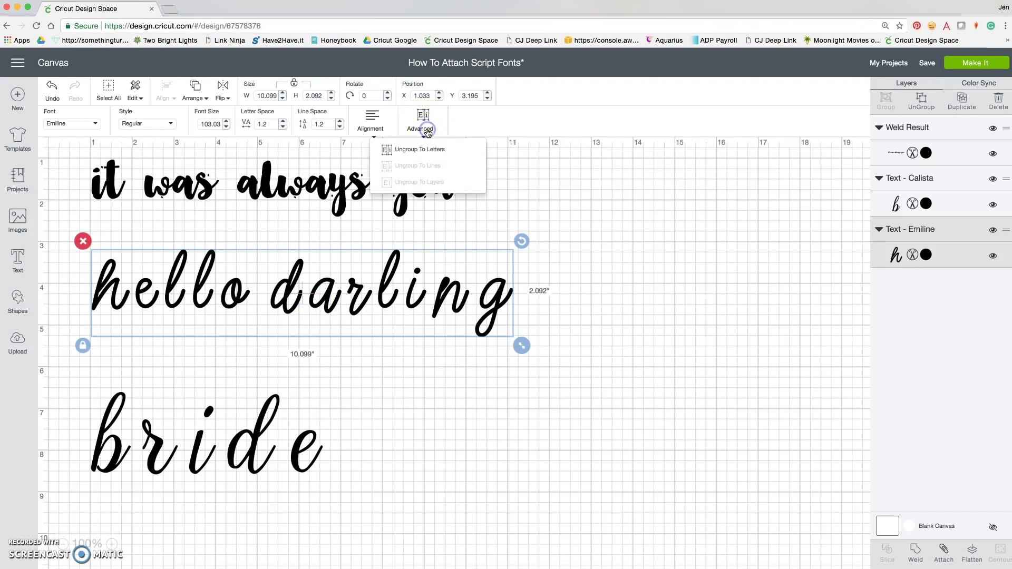
left_click(428, 150)
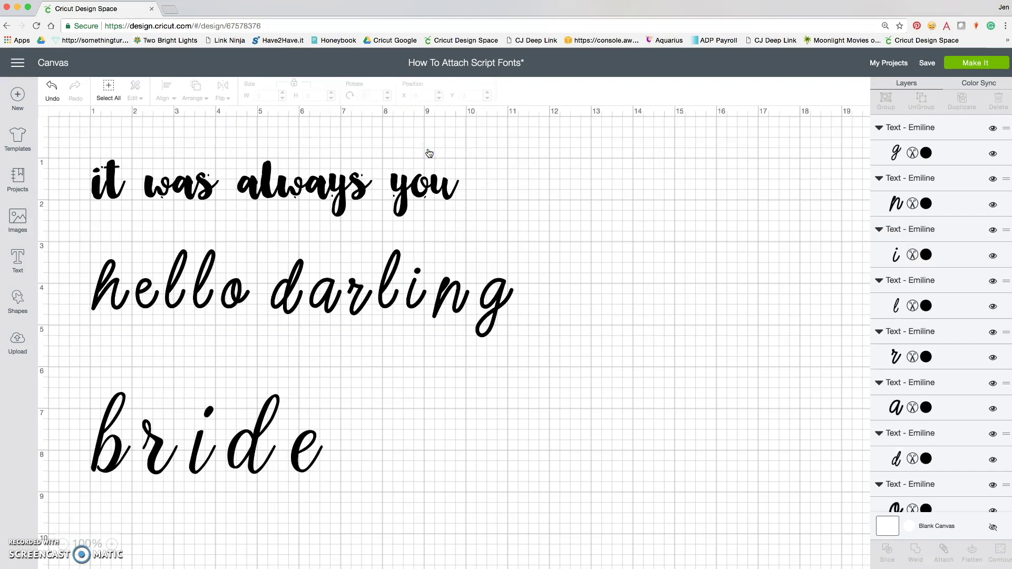
Slide the 'e' against the 'h', tilting it about 18°, and nudge the first 'l' closer.
left_click(342, 304)
left_click(288, 305)
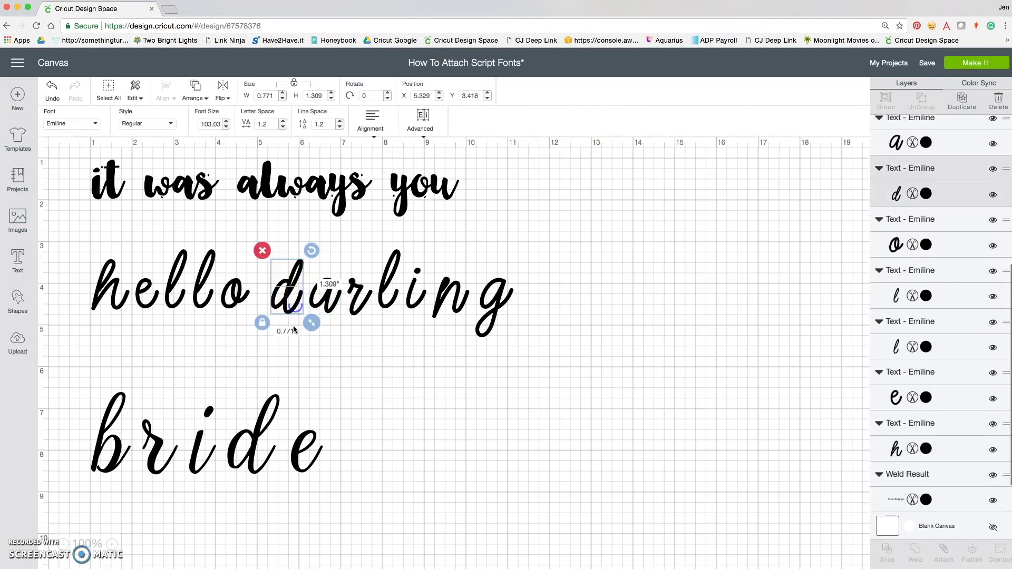
left_click(120, 307)
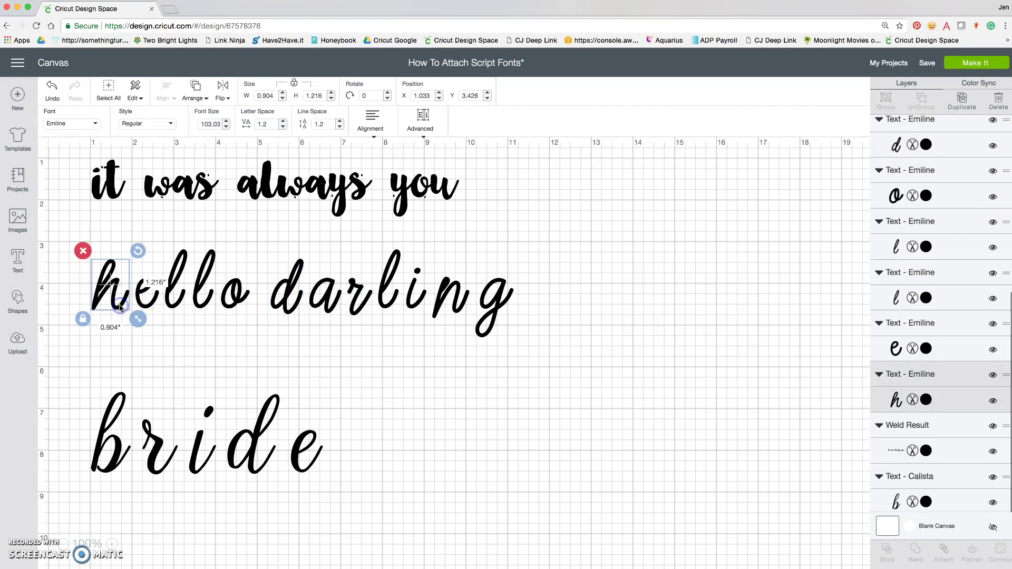
left_click_drag(148, 297, 168, 311)
left_click(169, 310)
left_click(136, 290)
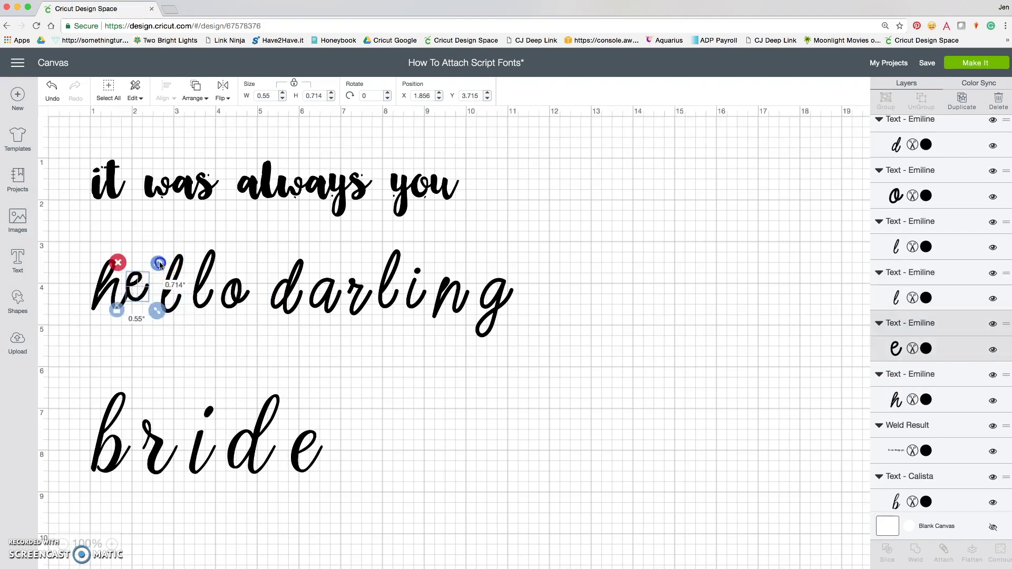
left_click_drag(160, 264, 183, 311)
left_click(137, 301)
Tilt the second 'l' about 3° against the first, then slide the 'o' against 'hell'.
left_click(205, 305)
left_click_drag(203, 248, 205, 250)
left_click_drag(169, 287, 165, 287)
left_click(217, 297)
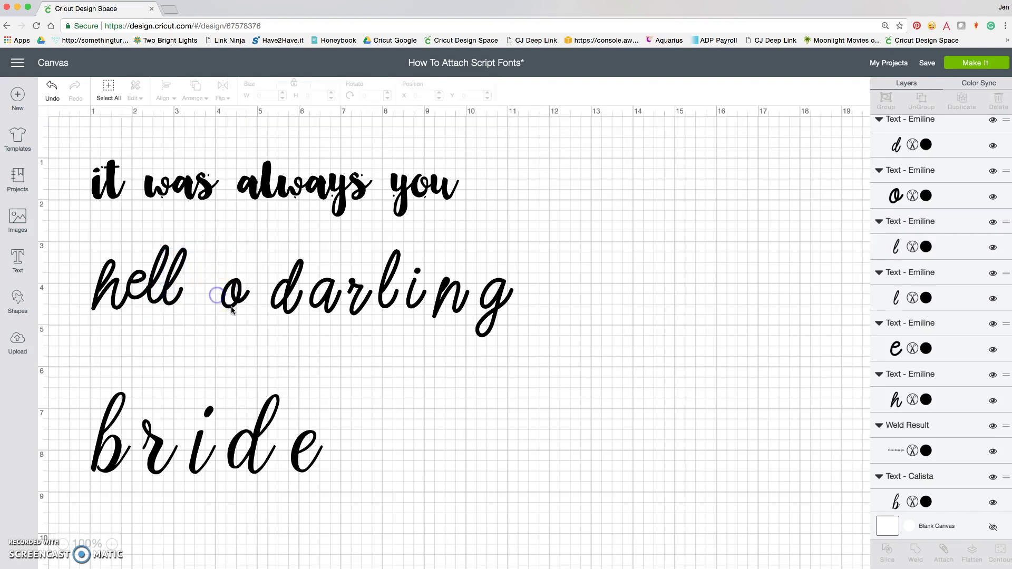
left_click_drag(230, 310, 191, 299)
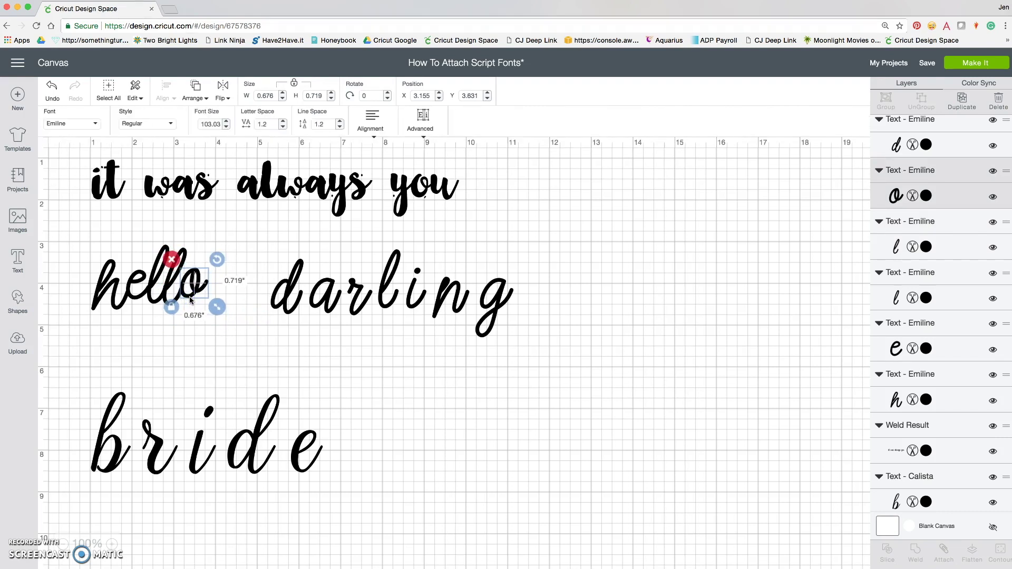
Pull 'd', 'a' and 'r' of 'darling' together, tilting the 'r' to 354°.
left_click(209, 338)
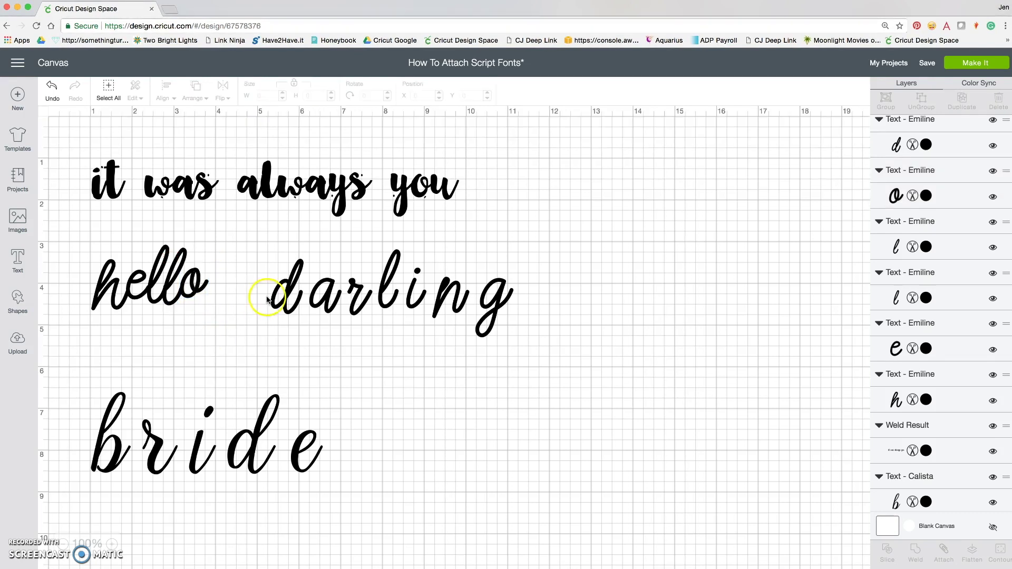
left_click_drag(282, 307, 239, 307)
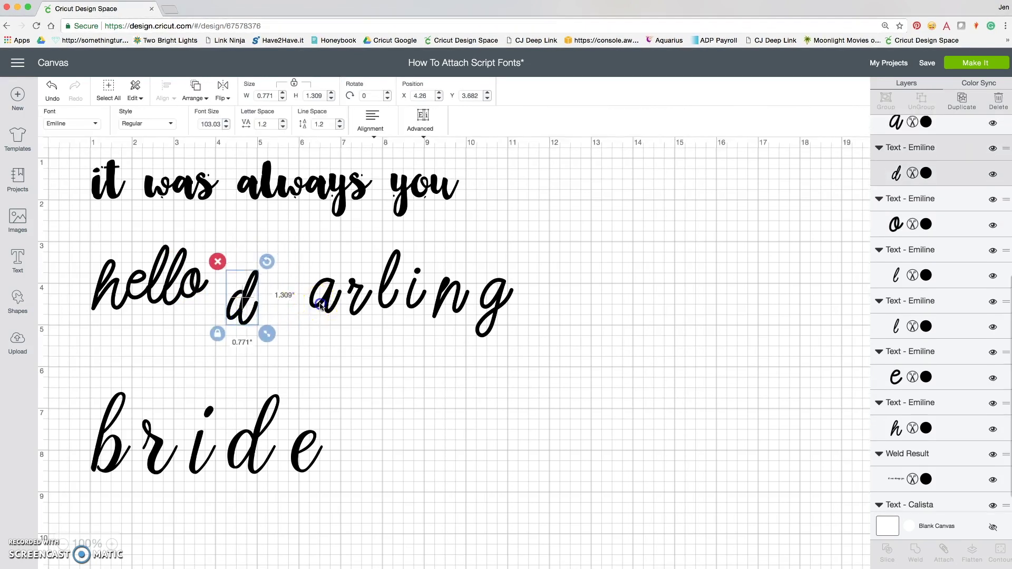
left_click_drag(315, 308, 269, 309)
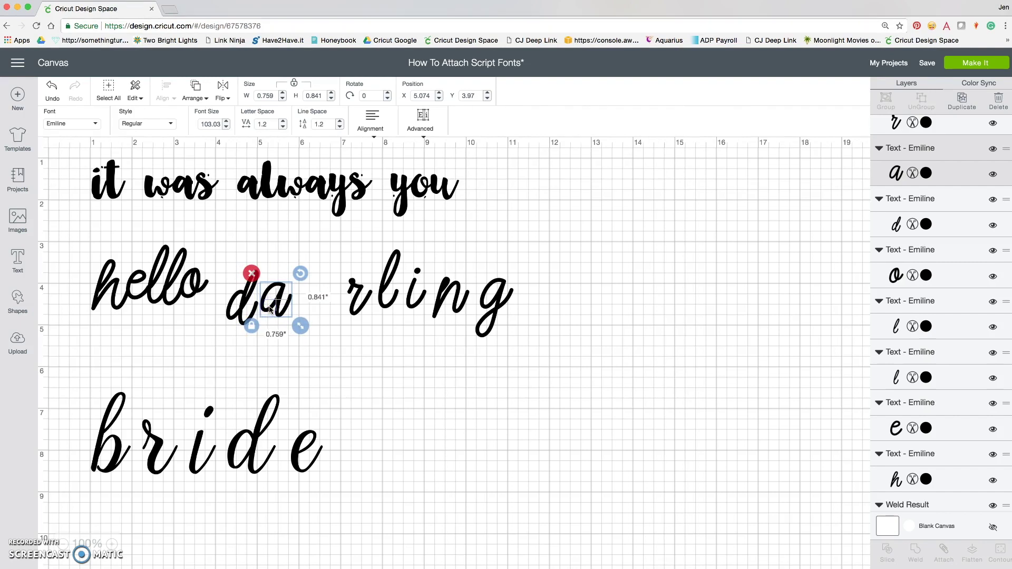
left_click(269, 309)
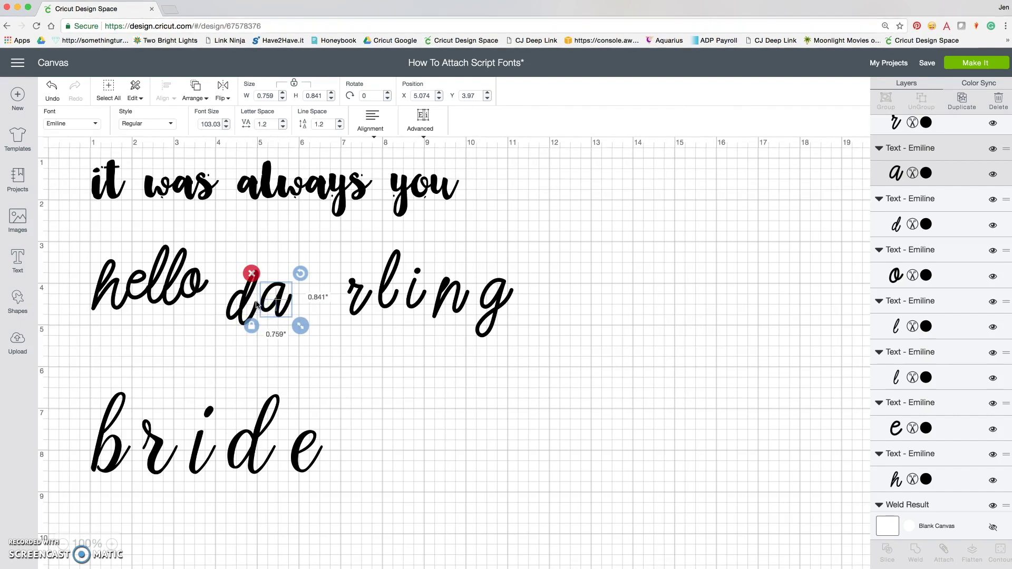
left_click(270, 304)
left_click_drag(274, 306, 268, 308)
left_click_drag(355, 310, 323, 312)
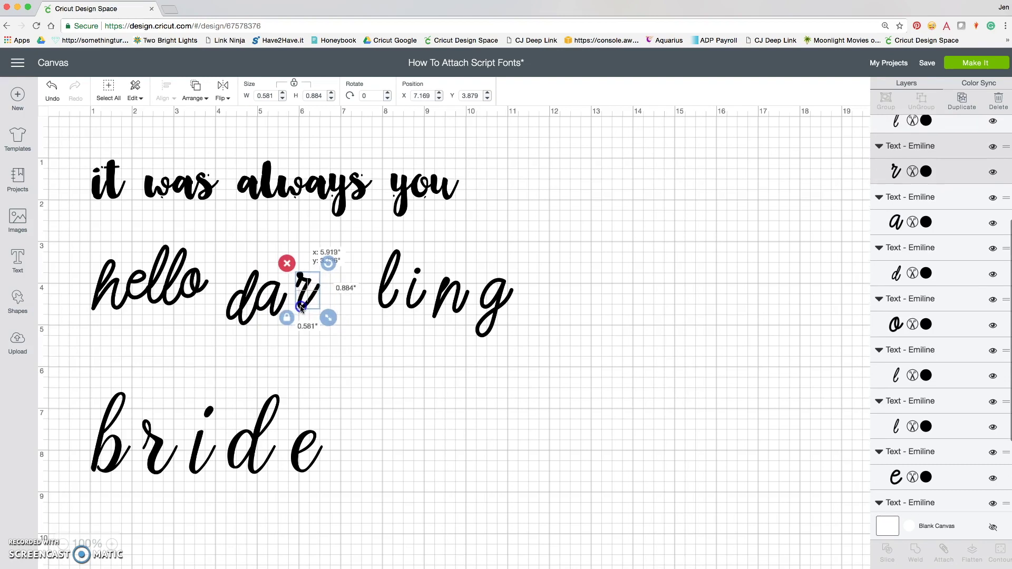
left_click_drag(300, 309, 294, 312)
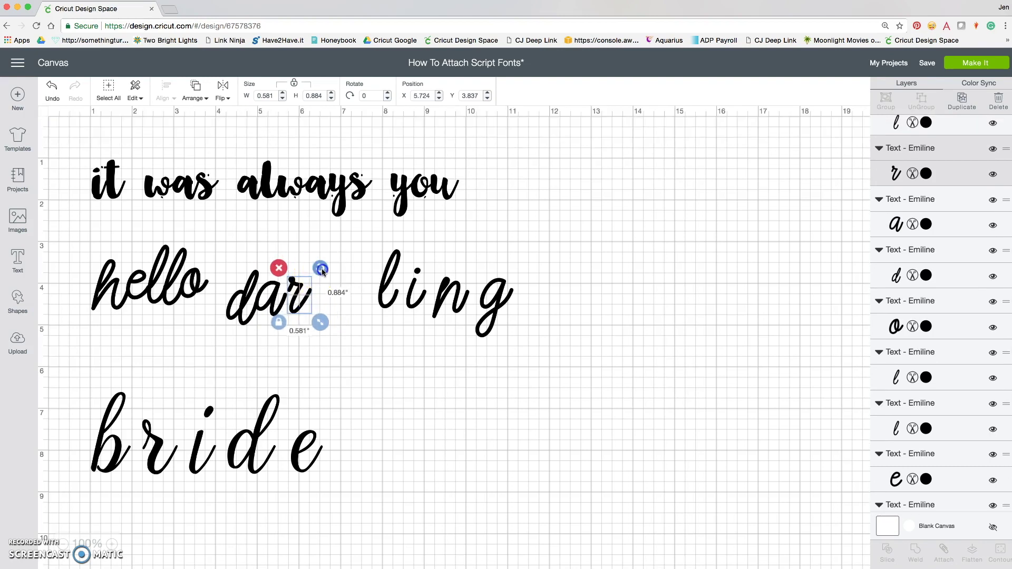
left_click_drag(320, 268, 314, 263)
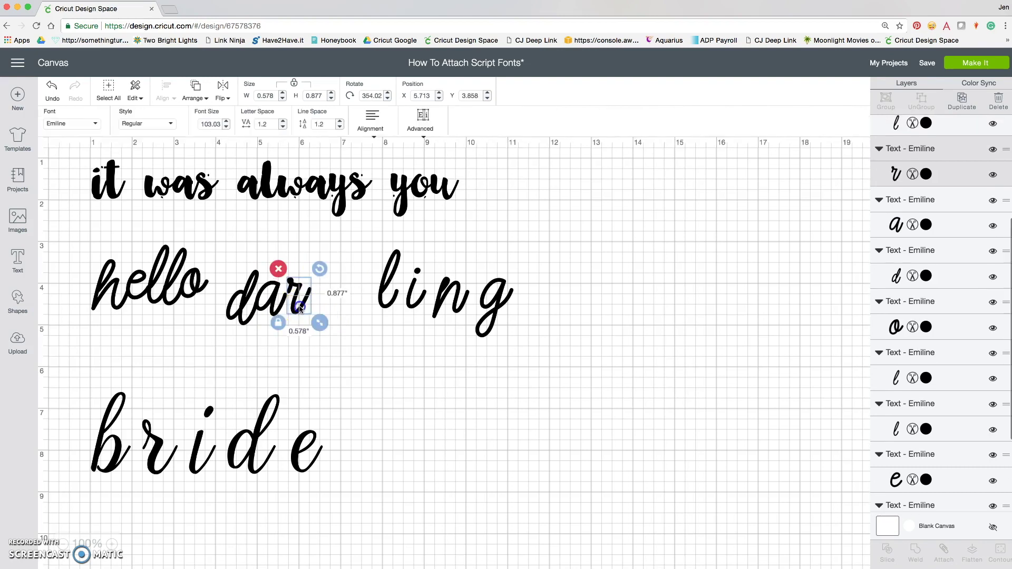
left_click_drag(302, 306, 298, 309)
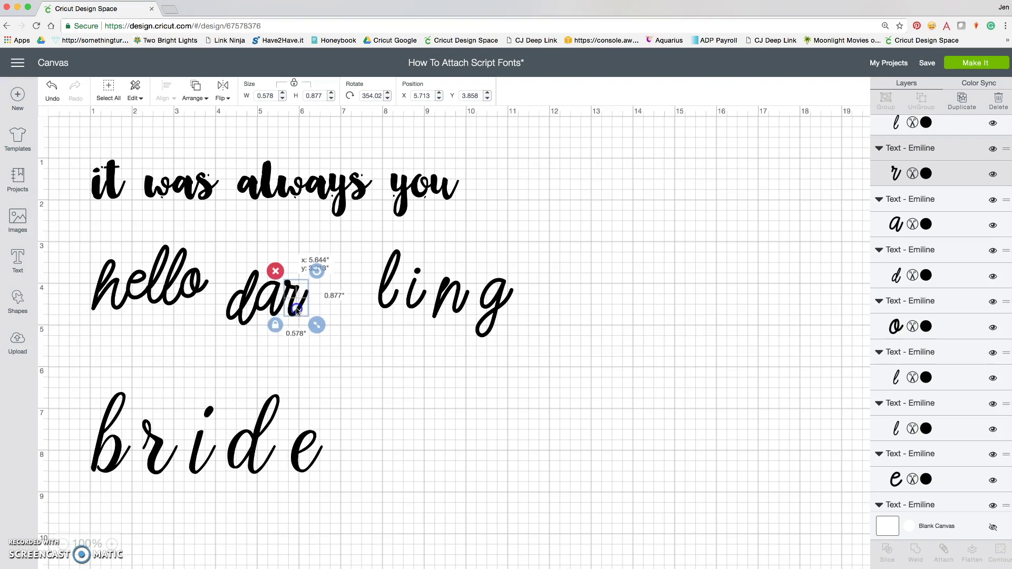
left_click(352, 312)
Slide the 'l', 'i', 'n' and 'g' left to complete connected 'darling'.
left_click_drag(386, 307, 324, 322)
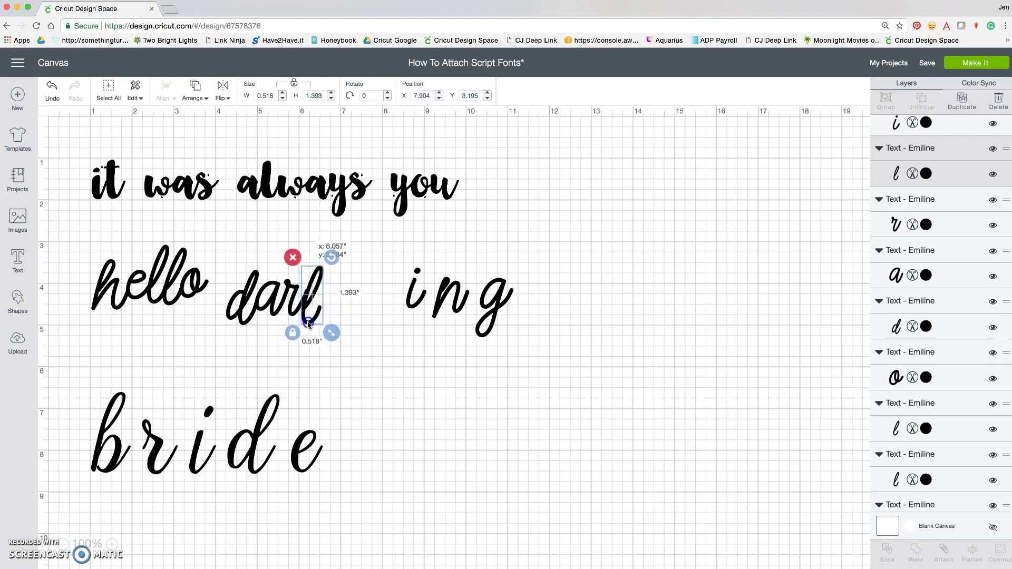
left_click(395, 335)
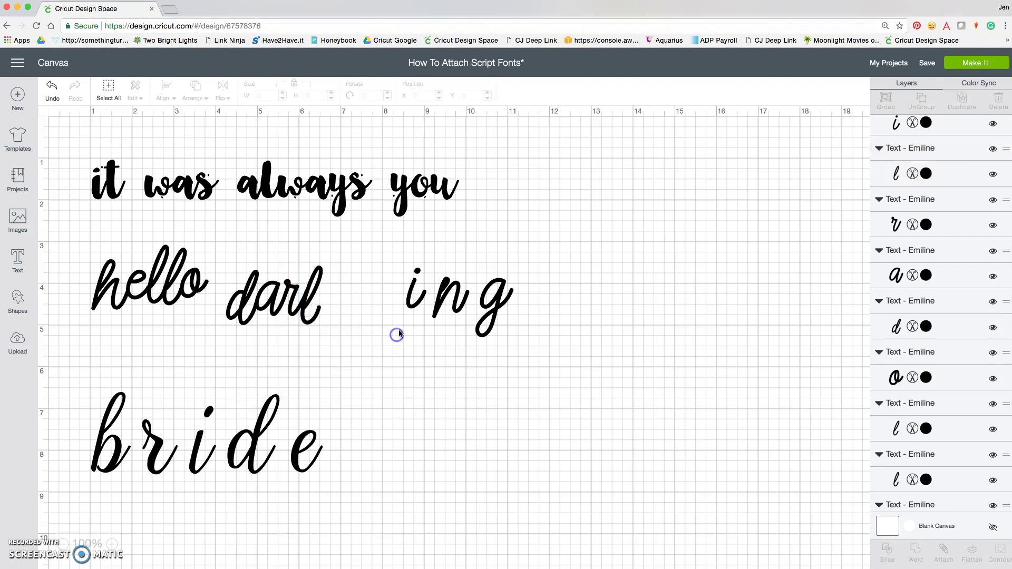
left_click_drag(406, 300, 328, 309)
left_click_drag(435, 315, 331, 327)
left_click(478, 346)
left_click_drag(484, 321, 370, 325)
left_click(451, 332)
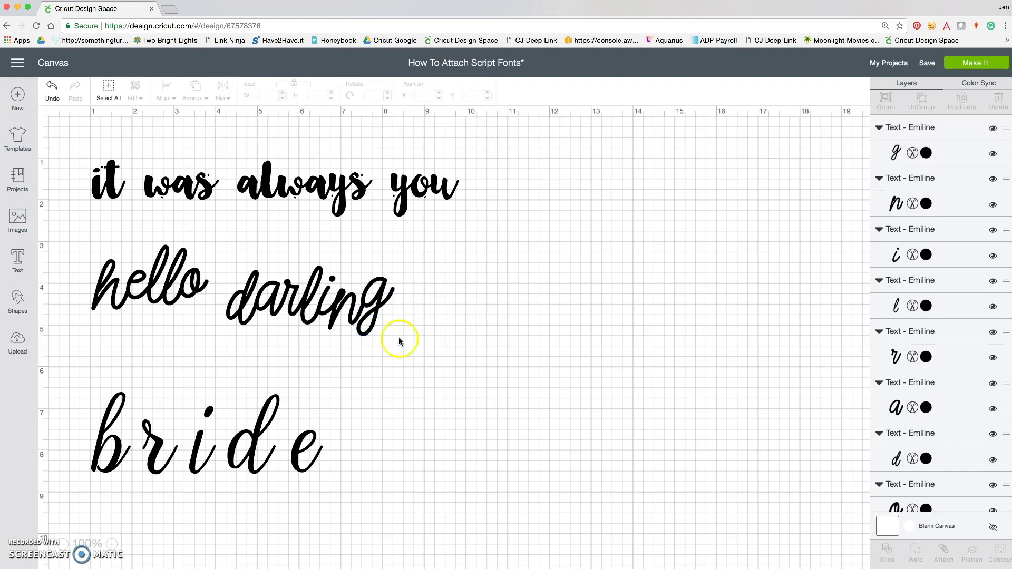
Weld 'hello darling', then undo and nudge the 'g' so it connects cleanly.
left_click_drag(77, 246, 205, 298)
left_click(272, 352)
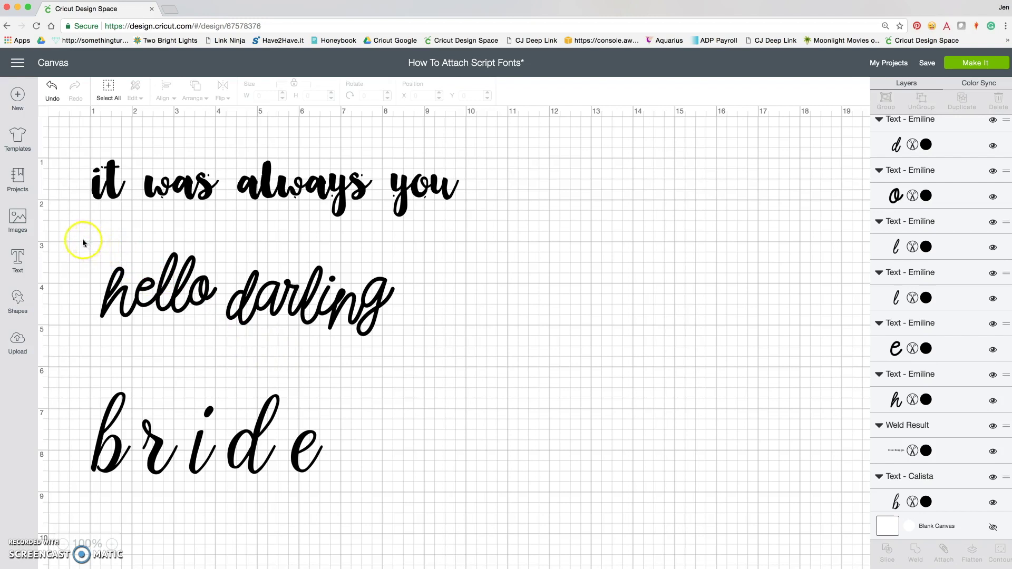
left_click_drag(75, 233, 425, 360)
left_click(917, 550)
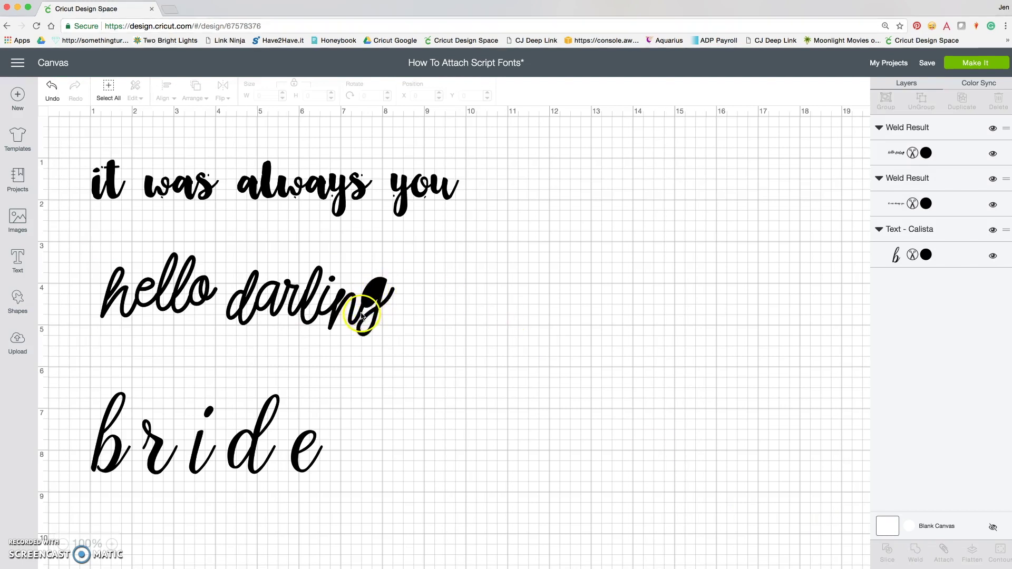
scroll(375, 294, "right", 1)
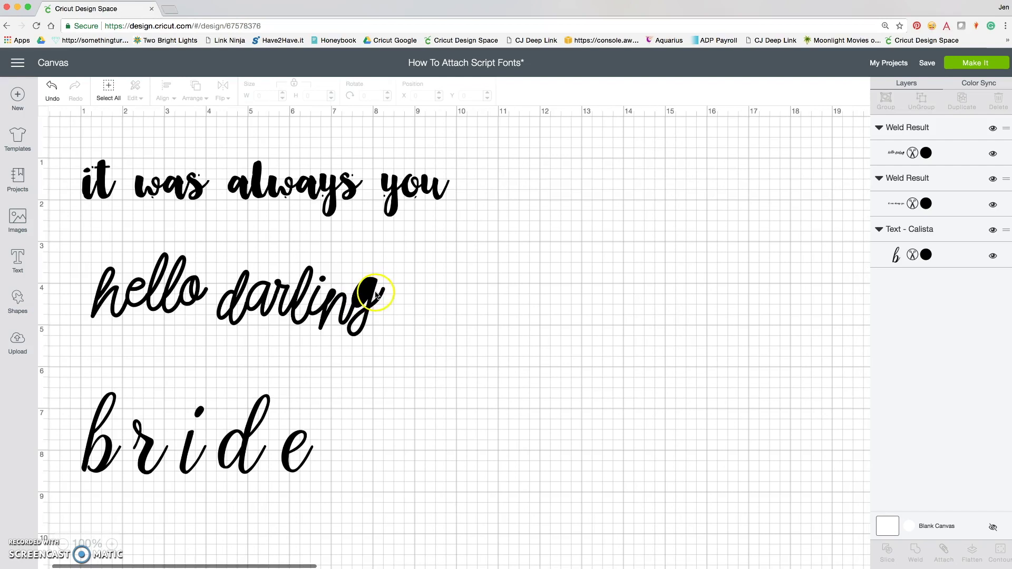
left_click(51, 90)
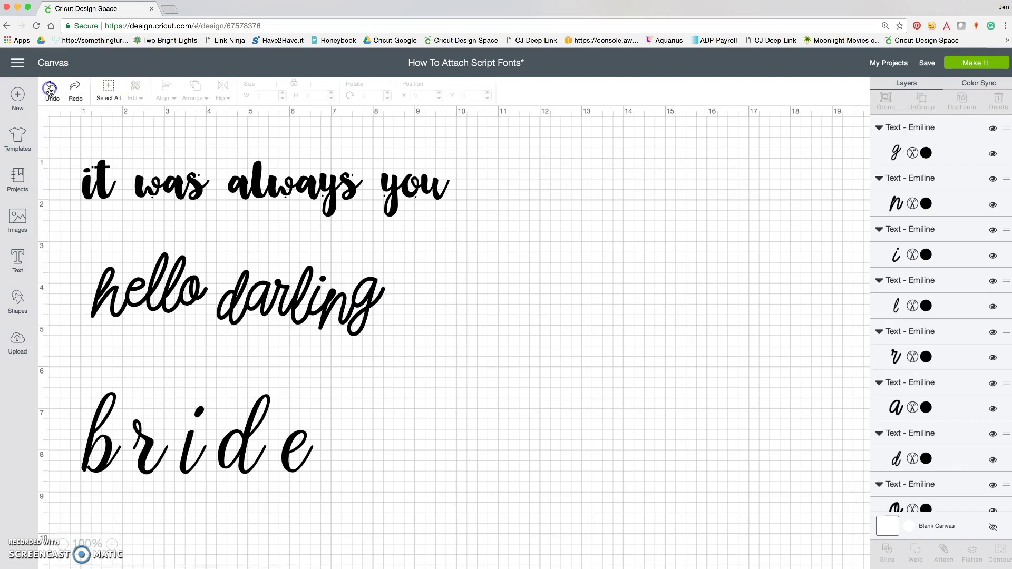
left_click(359, 336)
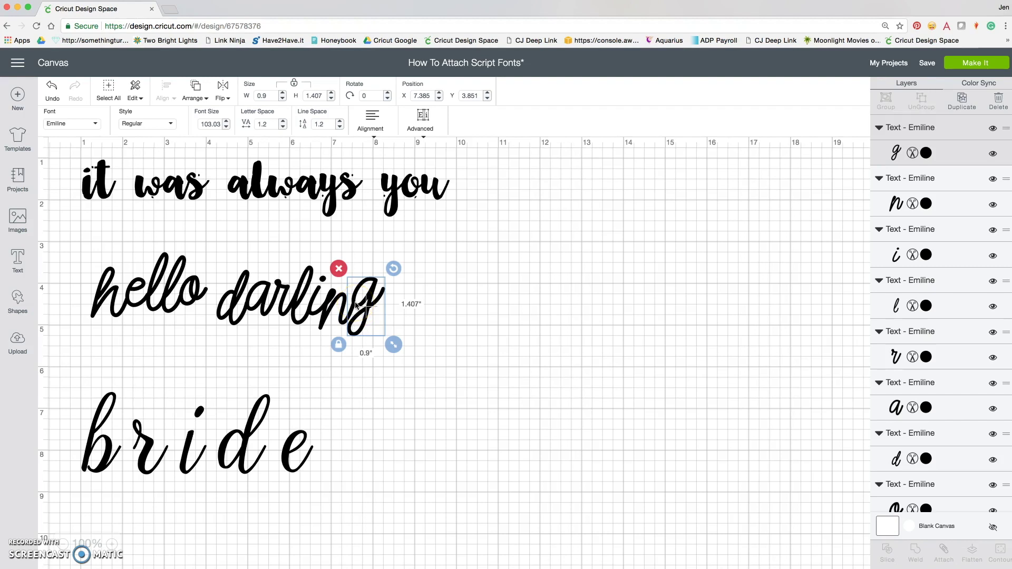
left_click_drag(364, 315, 365, 314)
left_click(214, 293)
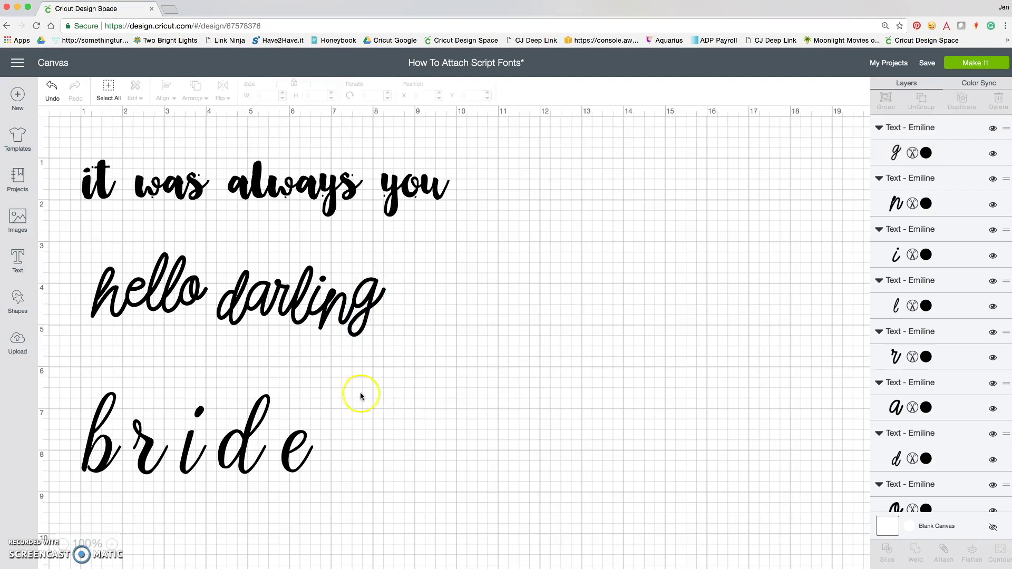
Re-weld 'hello darling', enlarge it to about 7.154 by 2.036", and move it under the top line.
left_click_drag(74, 241, 380, 357)
left_click(913, 551)
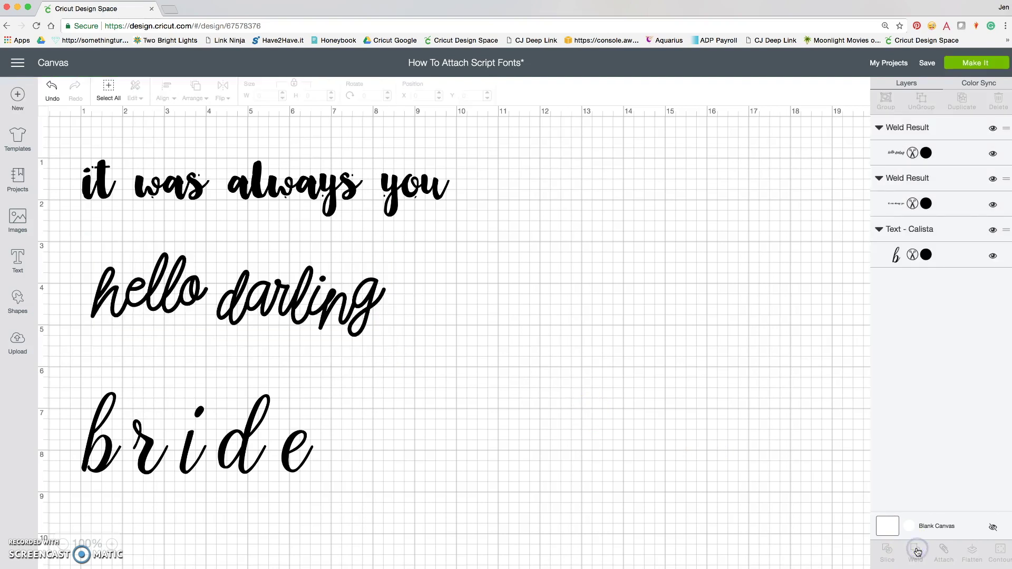
left_click(289, 294)
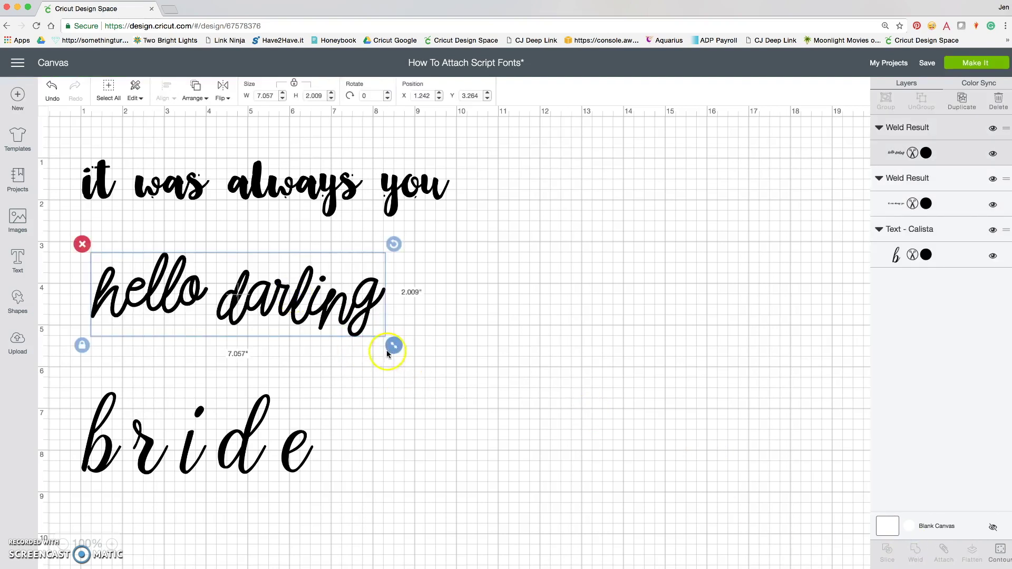
mouse_move(391, 349)
left_mouse_down()
mouse_move(595, 438)
mouse_move(376, 363)
mouse_move(386, 367)
left_mouse_up()
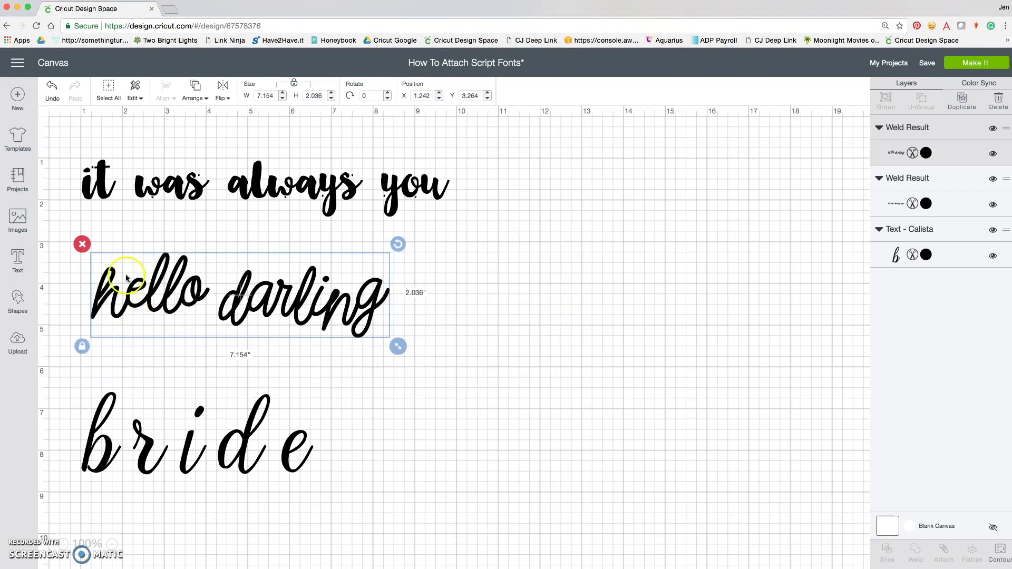
left_click_drag(309, 311, 326, 290)
left_click(392, 368)
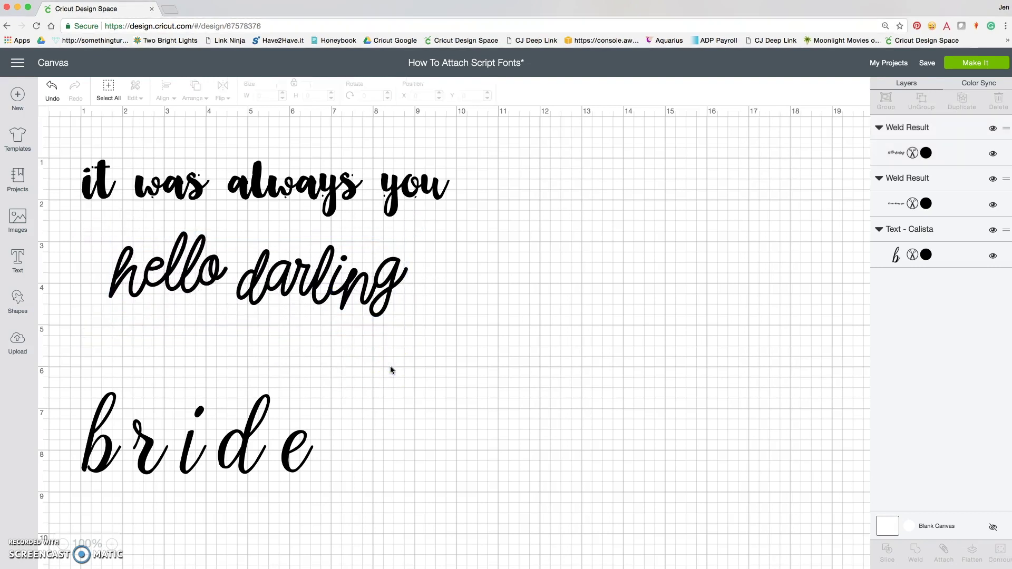
Select 'bride' and move it up closer to 'hello darling'.
left_click(299, 202)
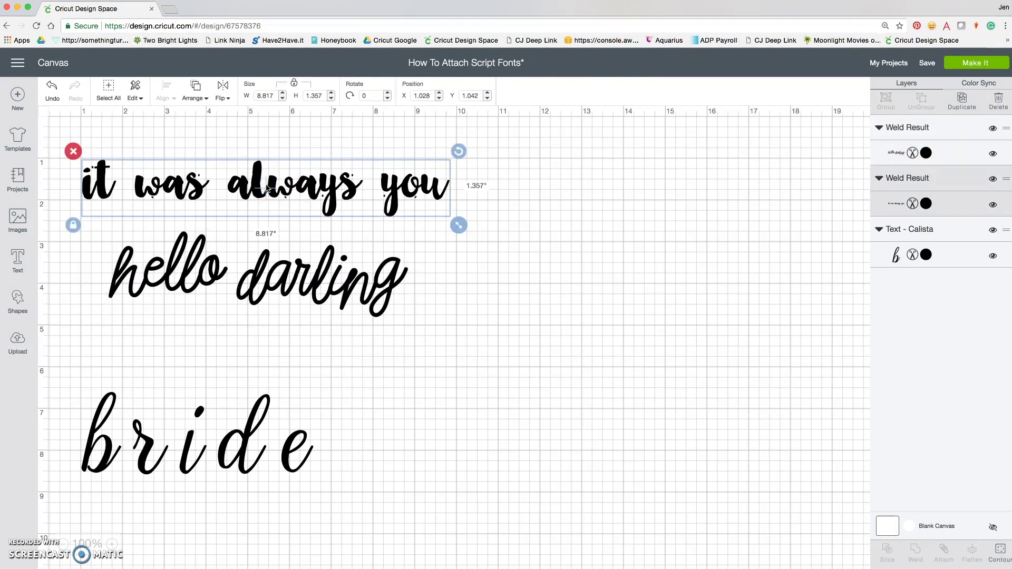
left_click(257, 277)
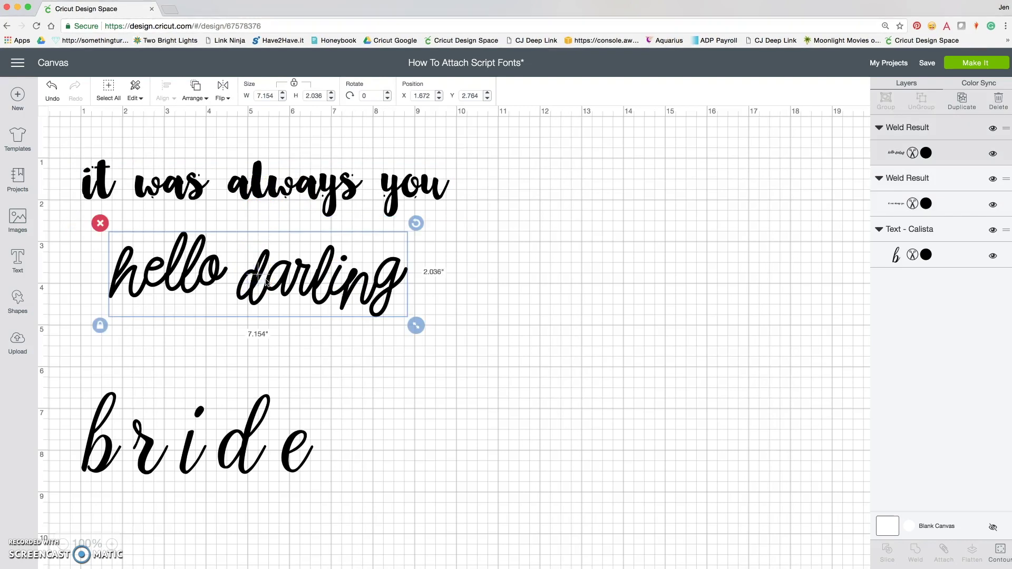
left_click(256, 180)
left_click(287, 273)
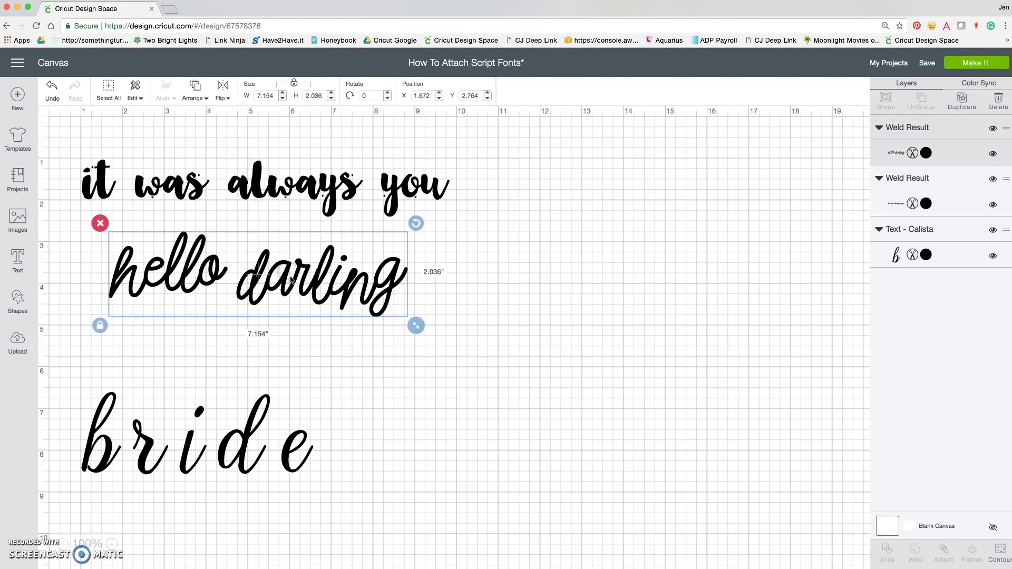
left_click(235, 440)
left_click_drag(226, 461, 247, 413)
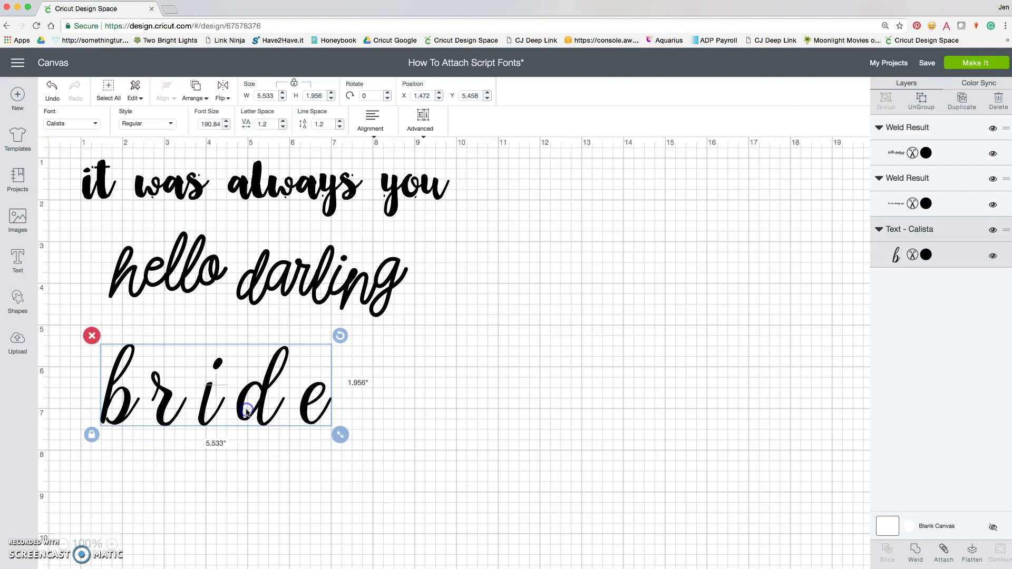
Set the letter spacing of 'bride' to -0.3, making it 4.102" wide.
left_click(283, 127)
left_click(283, 127)
left_click(283, 126)
left_click(283, 126)
left_click(283, 126)
left_click(283, 127)
left_click(283, 127)
left_click(283, 126)
left_click(283, 127)
left_click(283, 126)
left_click(283, 127)
left_click(283, 127)
left_click(283, 126)
left_click(283, 127)
left_click(283, 126)
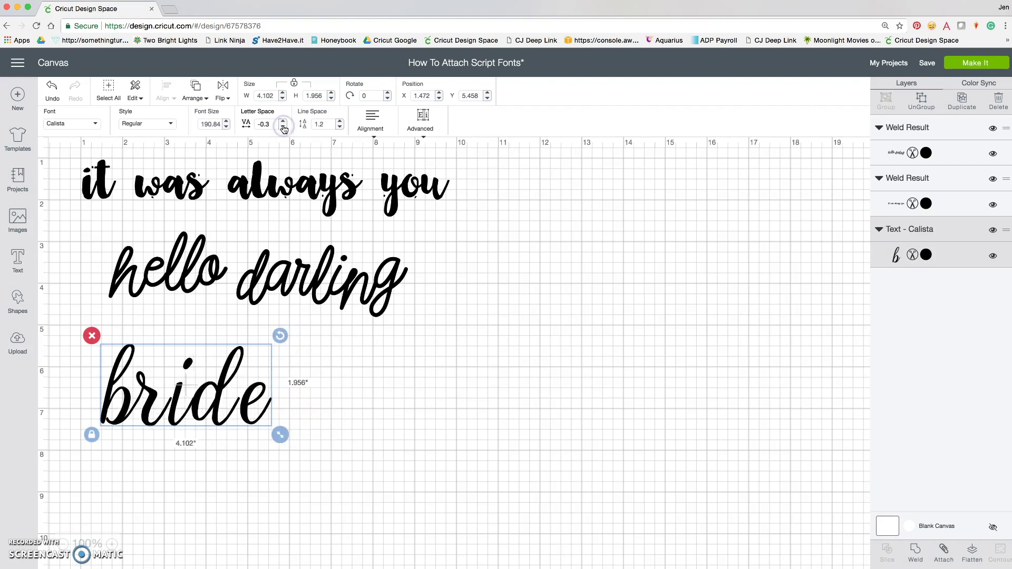
scroll(226, 482, "right", 1)
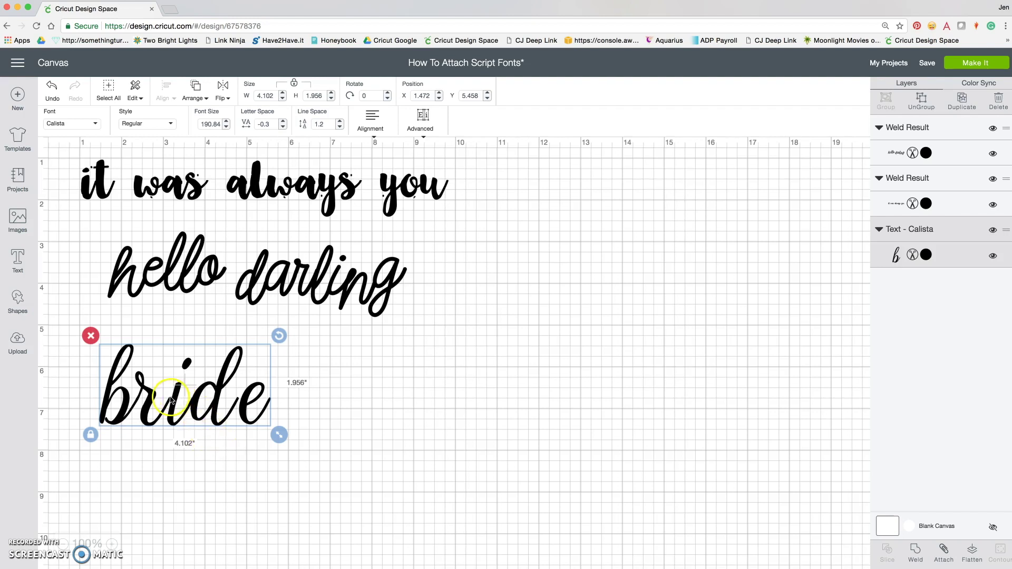
left_click(283, 127)
left_click(283, 127)
left_click(283, 127)
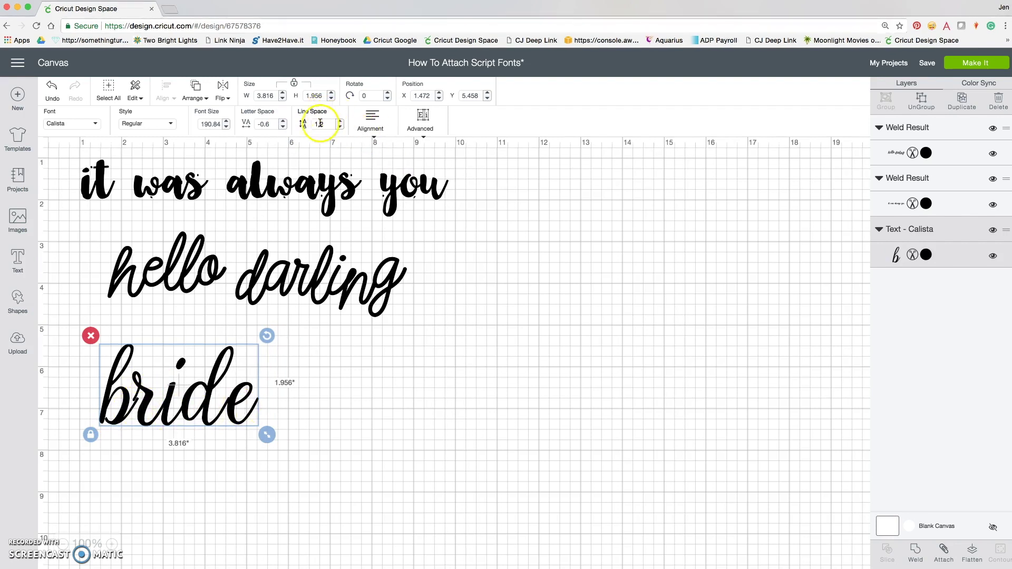
left_click(283, 122)
left_click(283, 121)
left_click(283, 121)
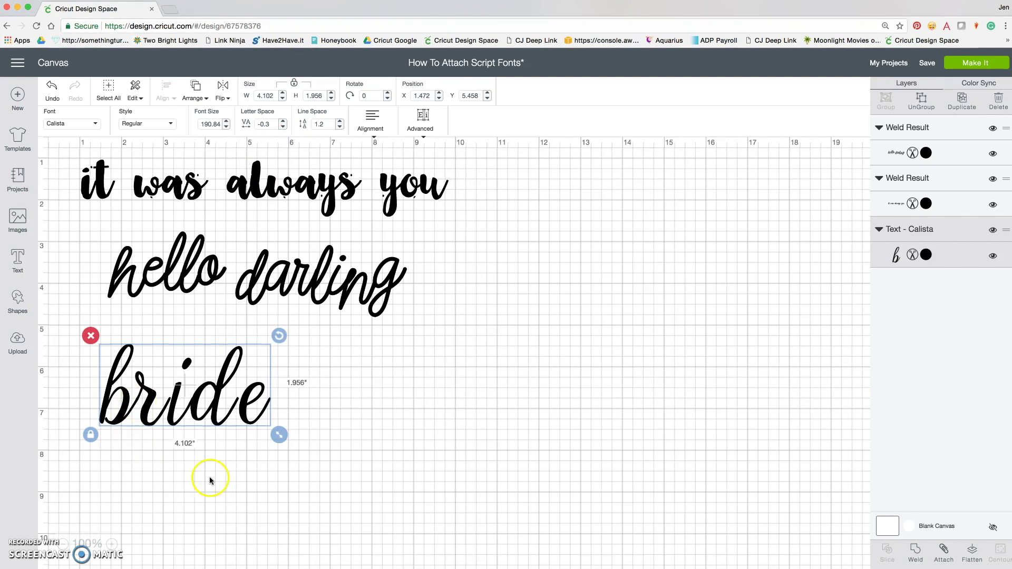
Ungroup 'bride' into separate Calista letters and check the 'i', 'd' and 'e'.
scroll(233, 477, "right", 1)
left_click(420, 117)
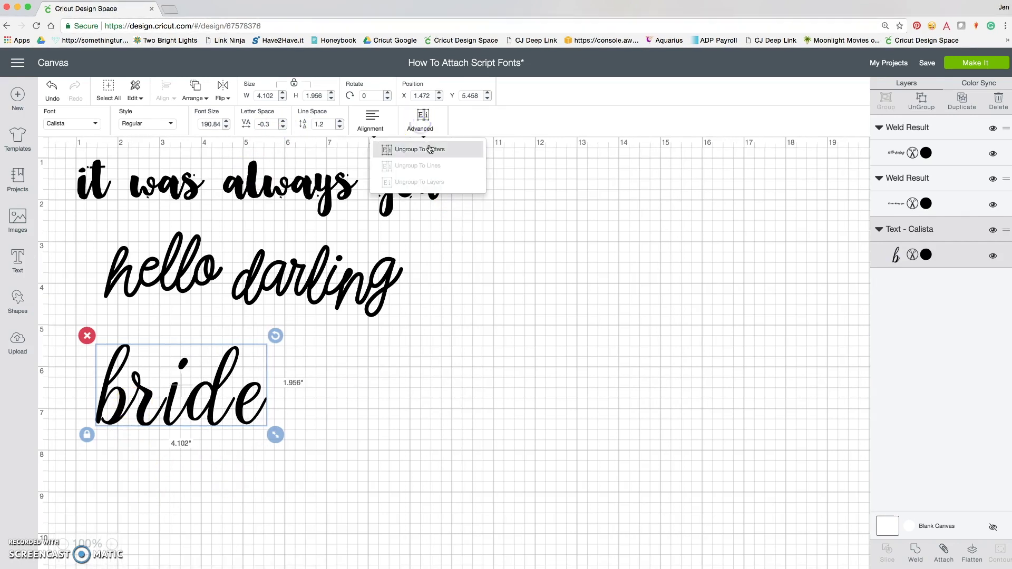
left_click(421, 148)
left_click(174, 428)
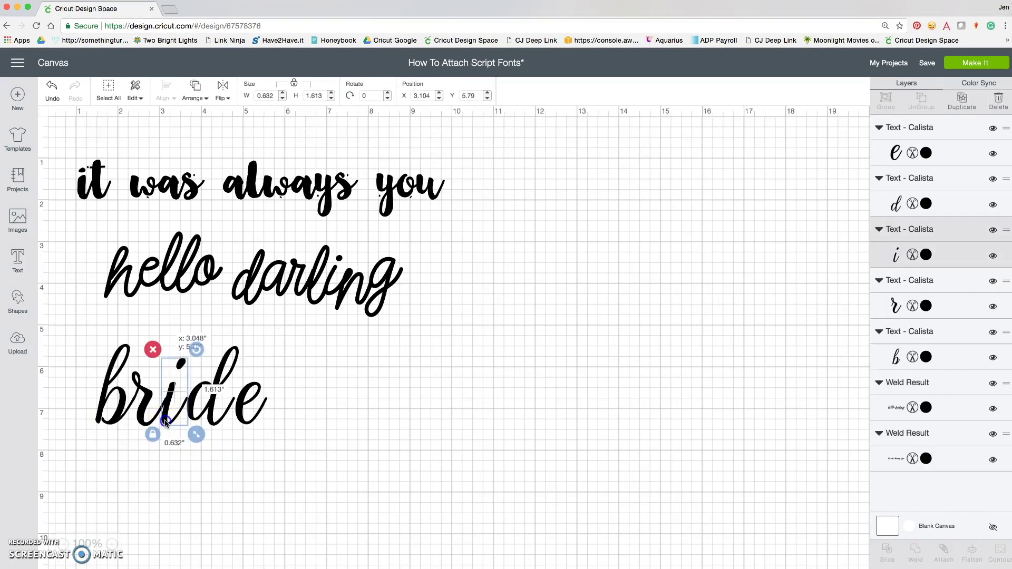
left_click(196, 418)
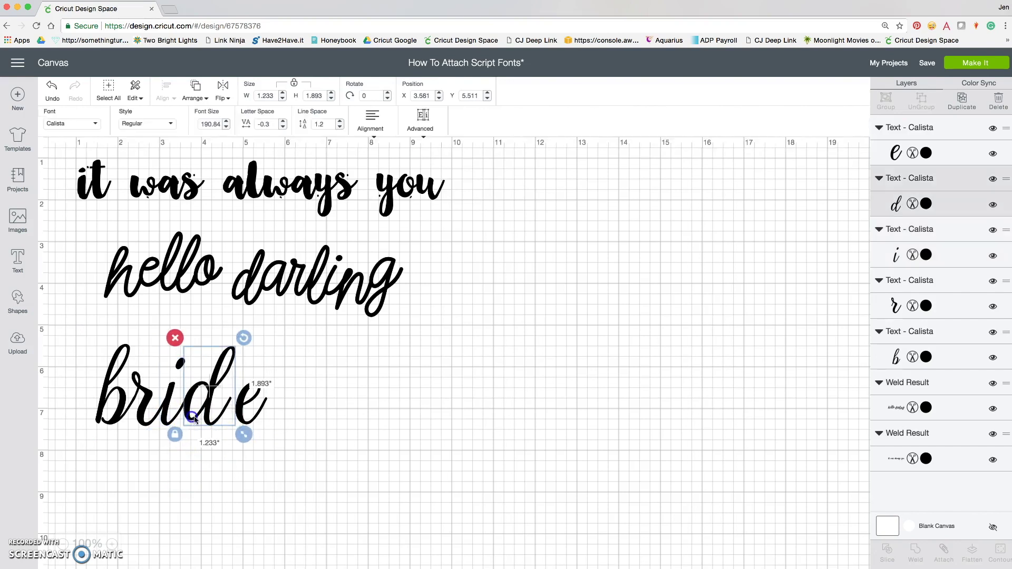
left_click(254, 420)
left_click(219, 514)
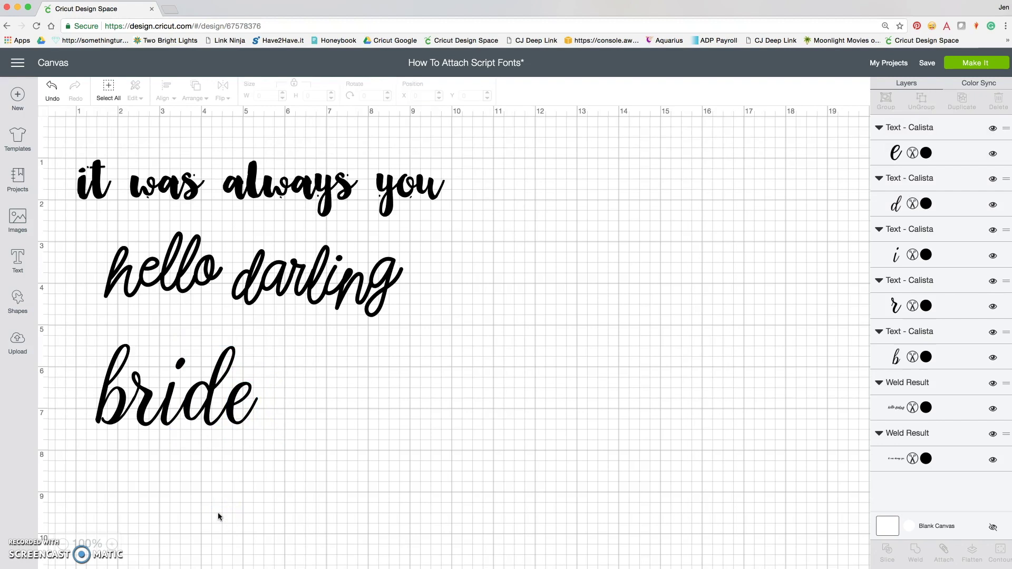
Add a heart shape, shrink it tiny and place it at the end of 'bride'.
left_click(17, 300)
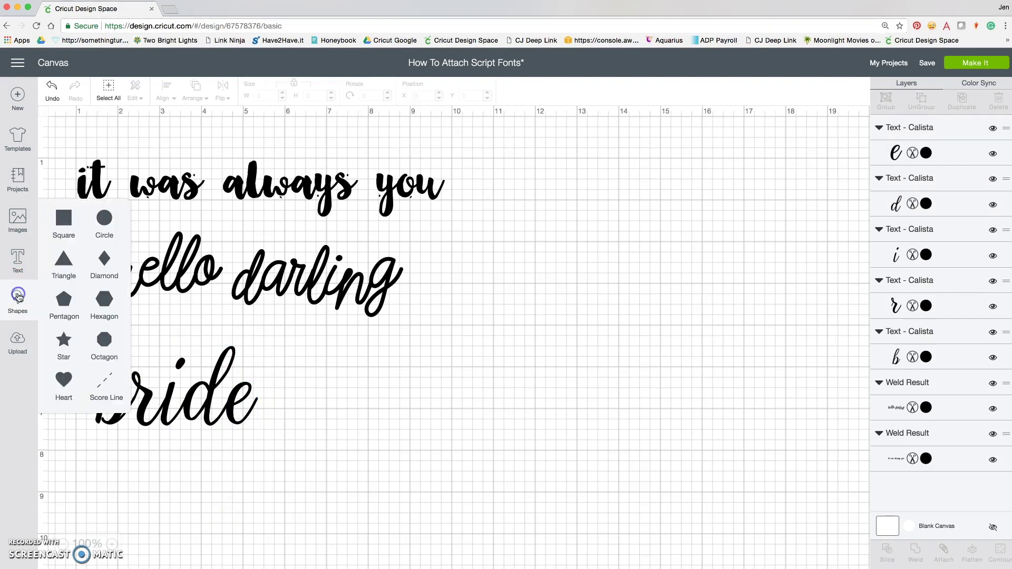
left_click(66, 385)
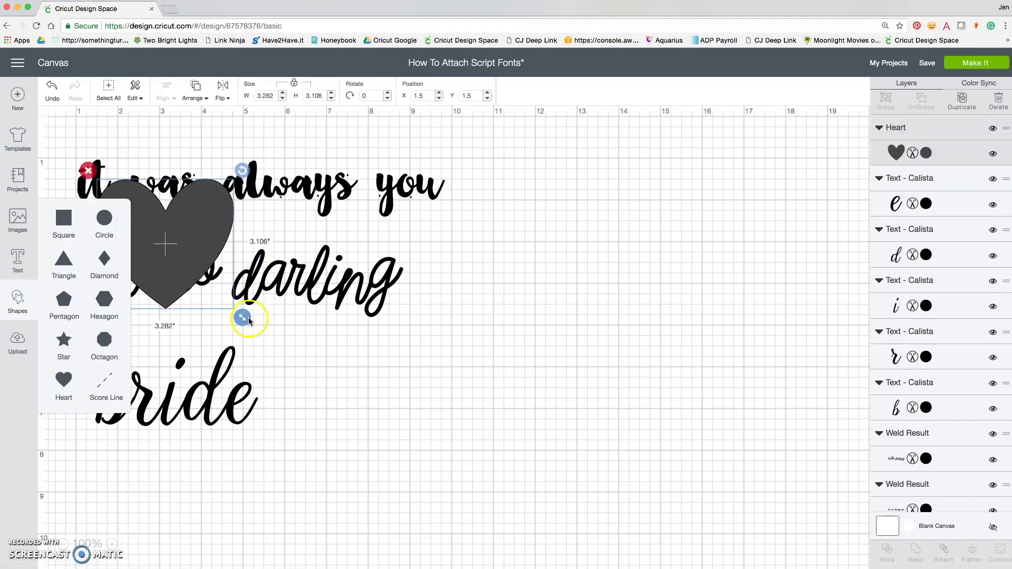
left_click_drag(249, 320, 306, 408)
left_click(318, 399)
left_click_drag(309, 425, 262, 398)
left_click(294, 435)
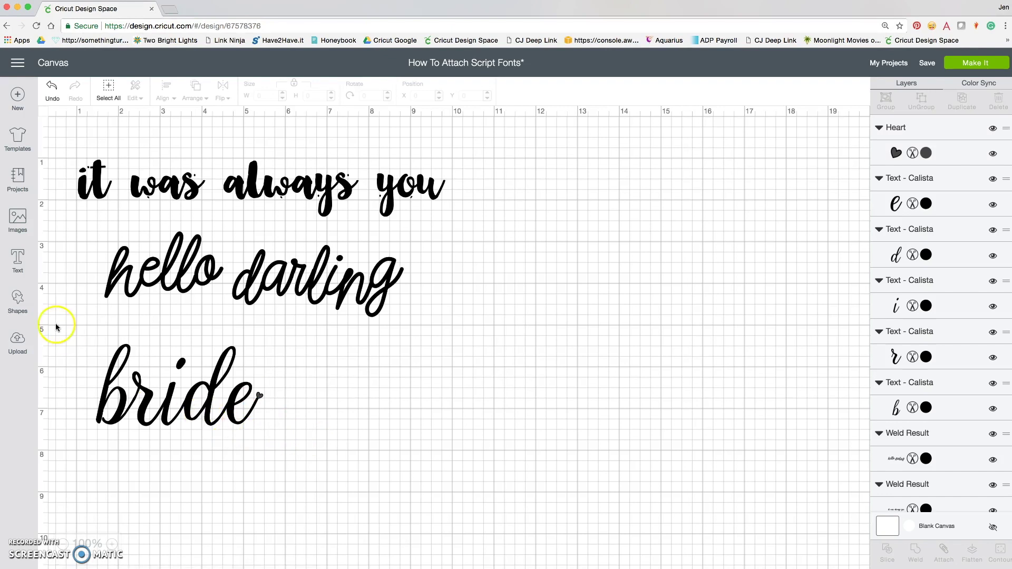
Weld the letters and the heart into one shape.
left_click_drag(77, 316, 279, 470)
left_click(913, 555)
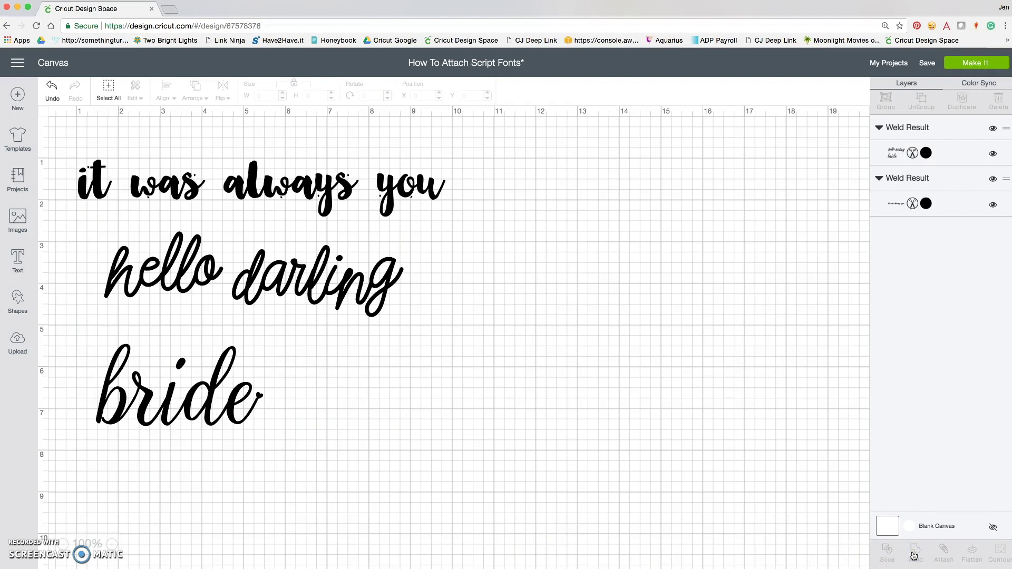
left_click(520, 442)
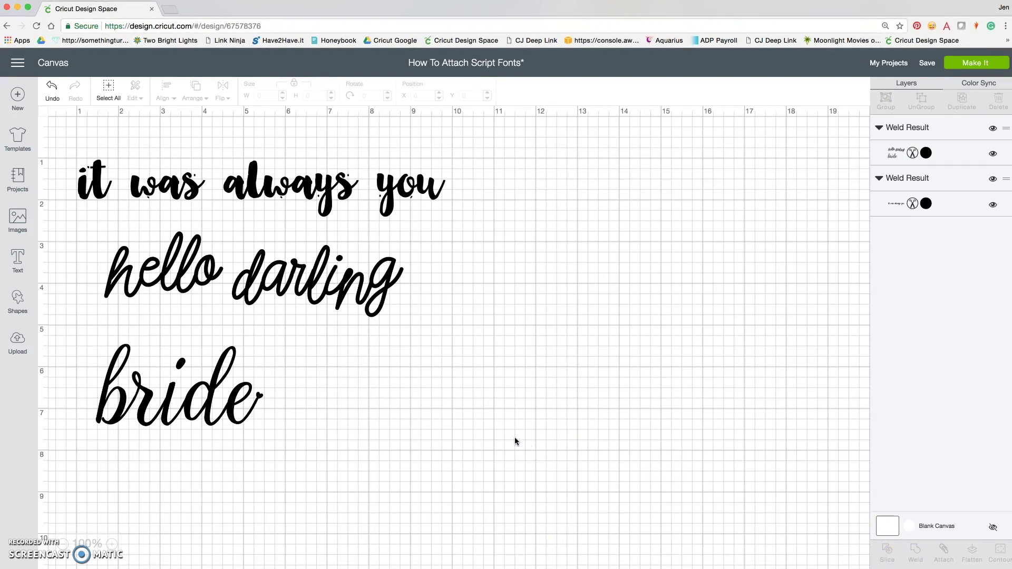
Undo the combined weld, weld only 'bride' with its heart, and enlarge it to 9.173 by 4.493".
left_click(267, 379)
left_click(196, 364)
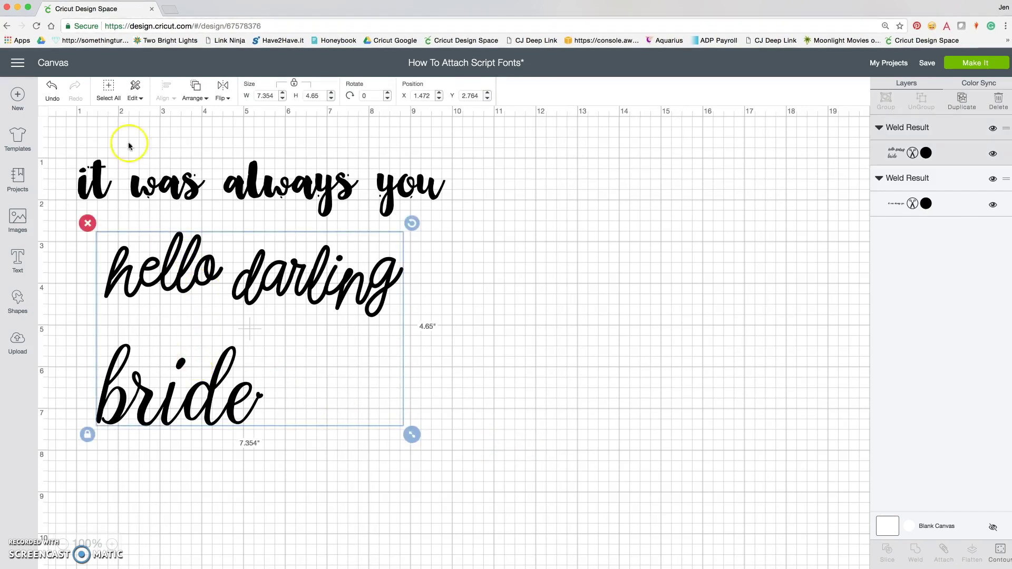
left_click(51, 88)
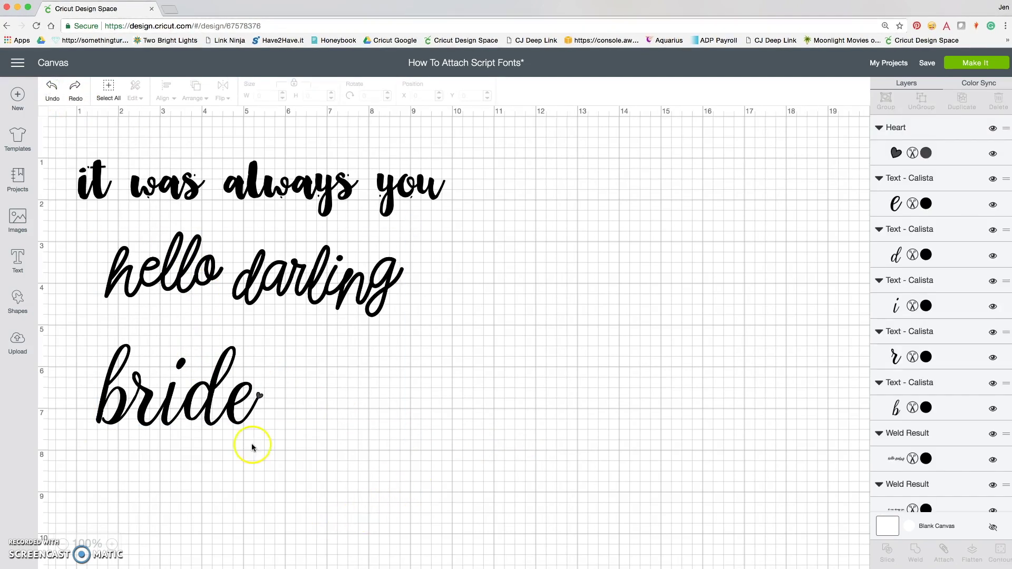
left_click_drag(79, 332, 284, 449)
left_click(915, 553)
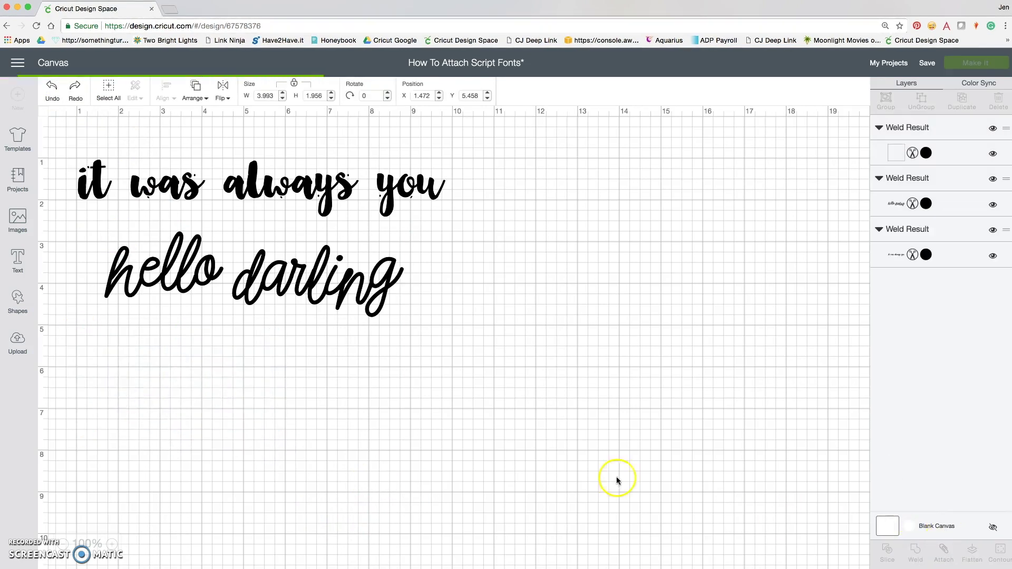
left_click_drag(270, 435, 486, 539)
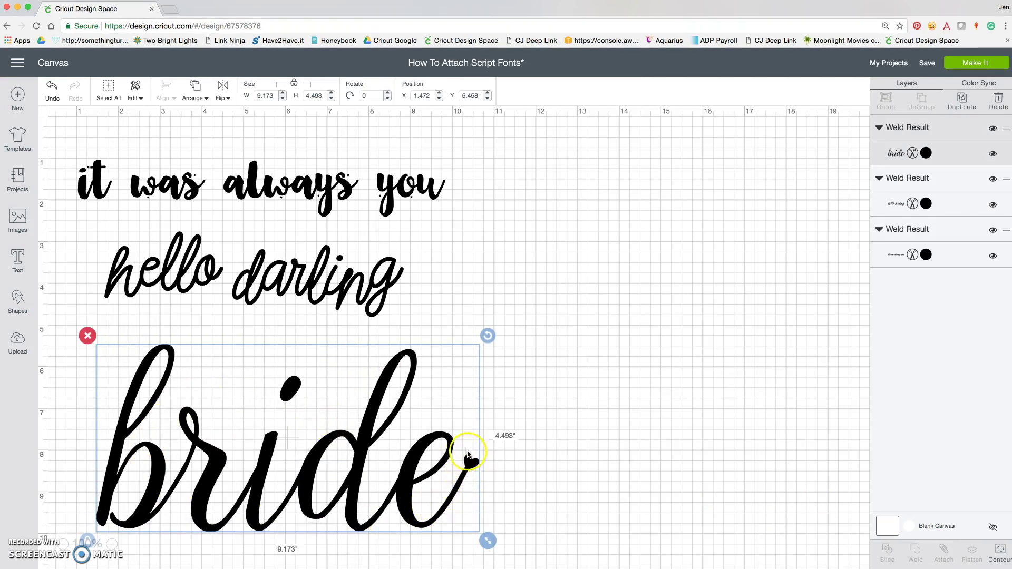
Shrink the welded 'bride' to 4.617 x 2.262 inches and position it beneath 'hello darling'.
left_click_drag(495, 546, 300, 451)
left_click_drag(231, 435, 253, 416)
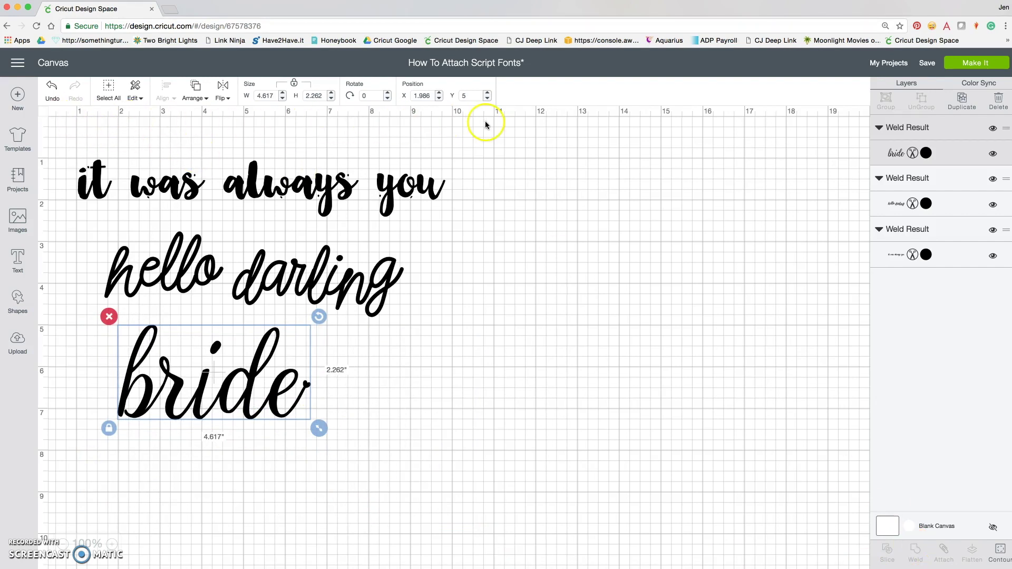
left_click(436, 309)
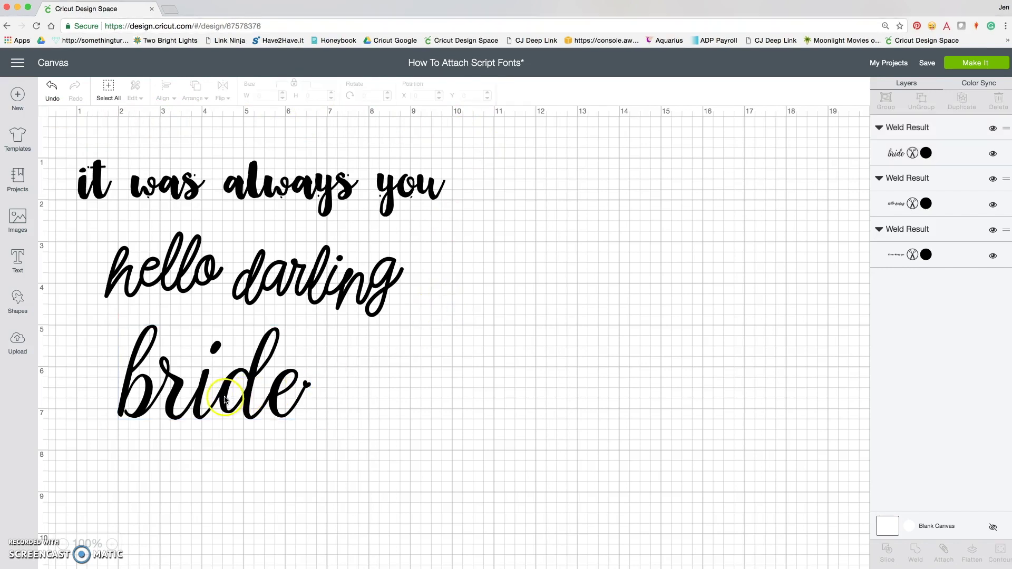
left_click_drag(224, 399, 242, 411)
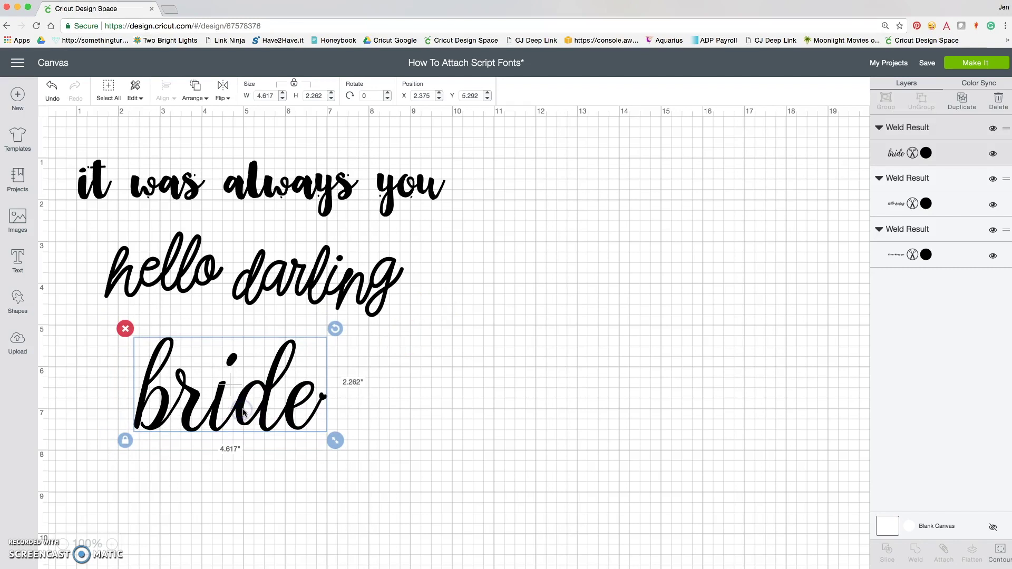